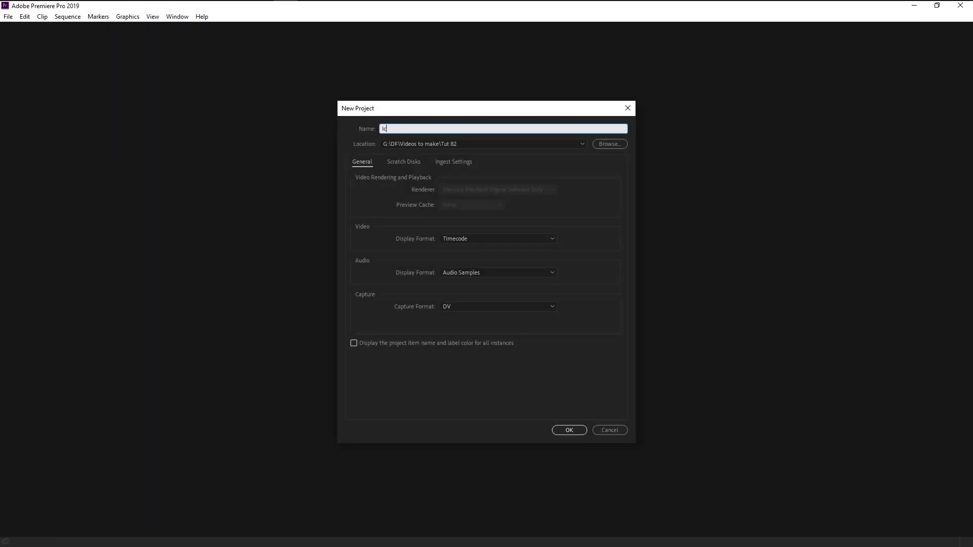
- Create the project "Icy text reveal" and import the three stock ice images and Stock2.mp4 into it
type("ext reveal")
key("Return")
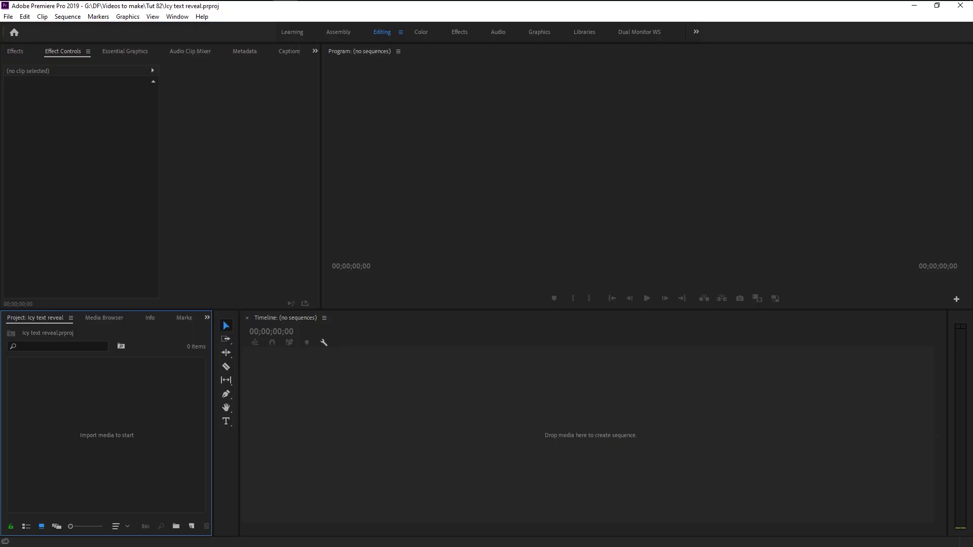
key("alt+Tab")
left_click_drag(275, 179, 575, 127)
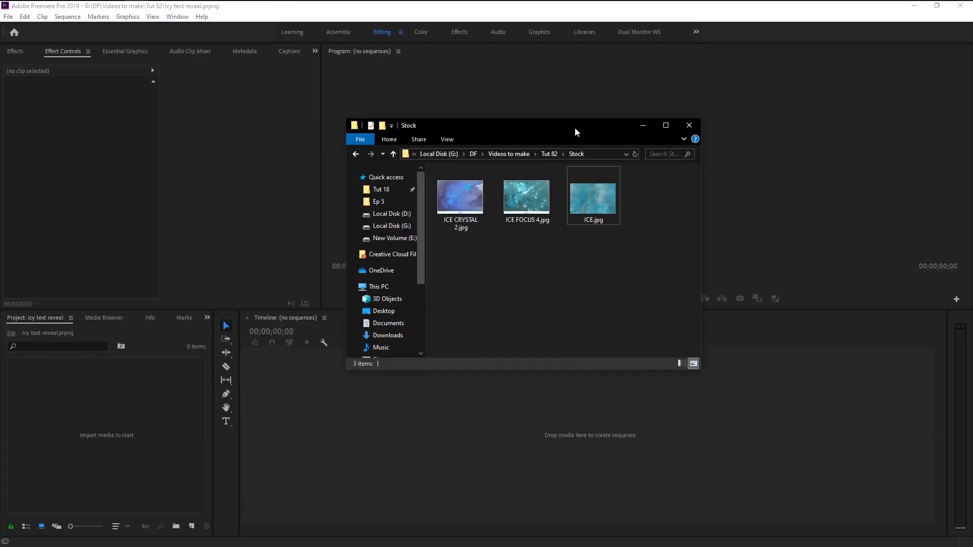
left_click_drag(640, 245, 187, 477)
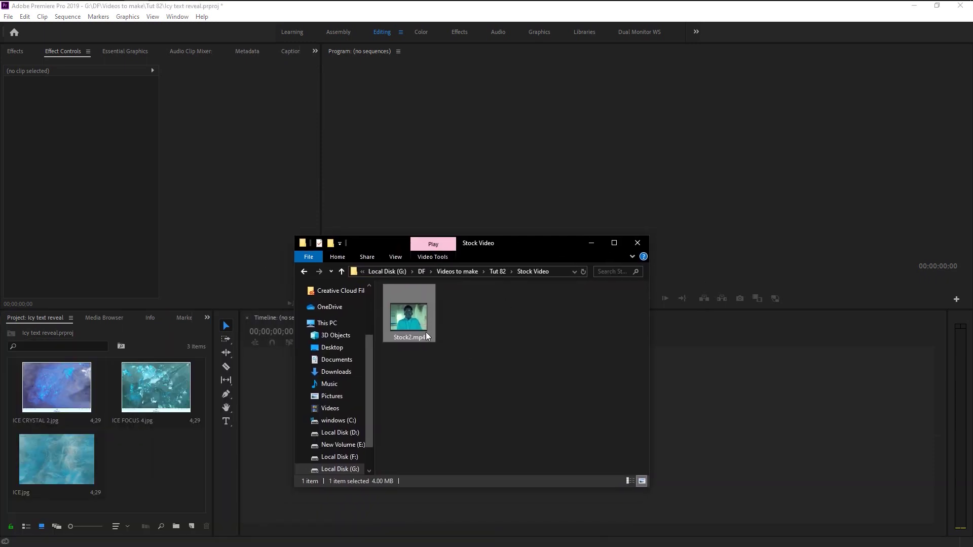
left_click_drag(425, 335, 178, 477)
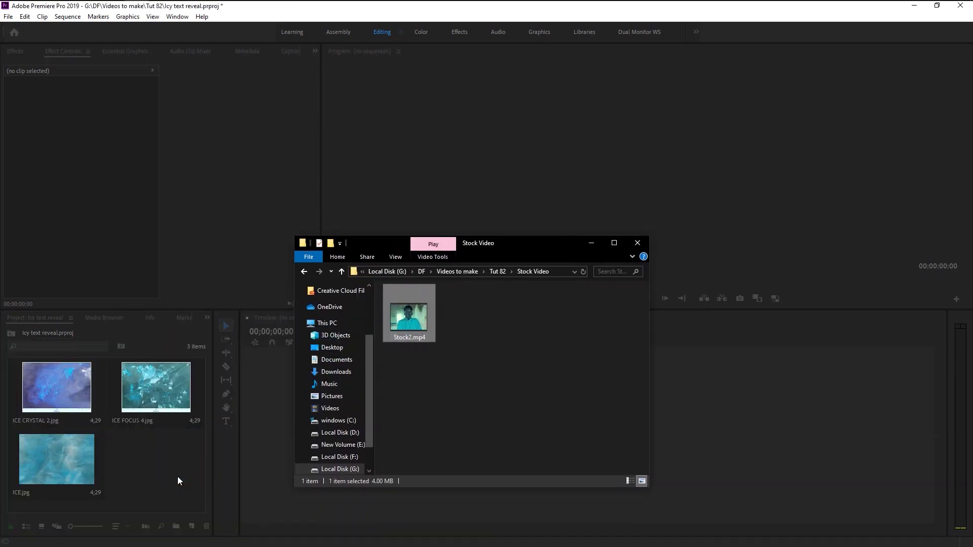
left_click(591, 242)
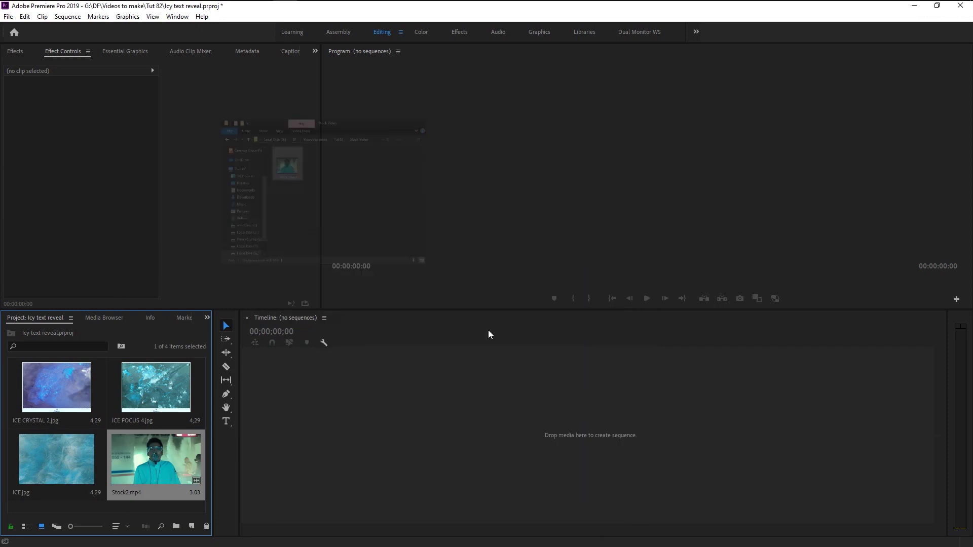
- Create a sequence from Stock2.mp4, play it through and return the playhead to the start
left_click_drag(153, 470, 378, 453)
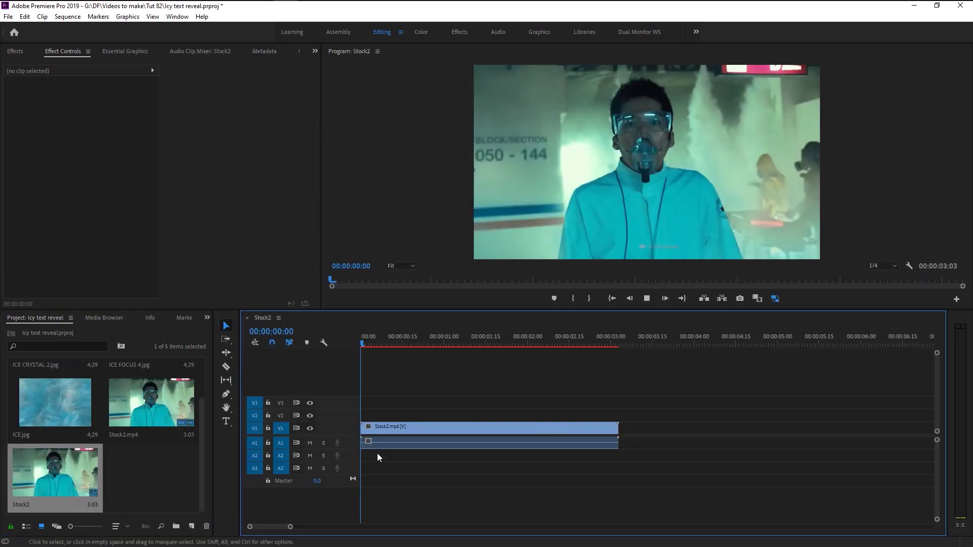
key("space")
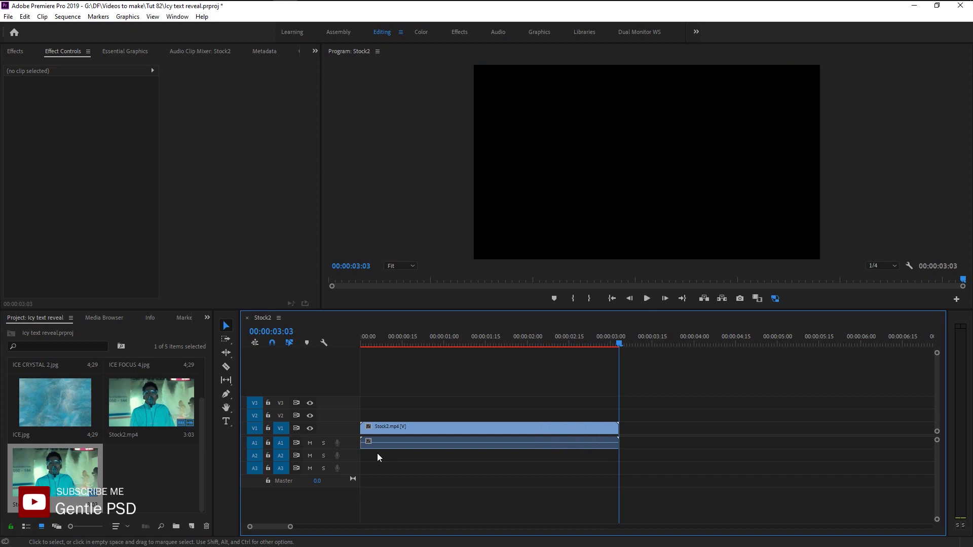
key("space")
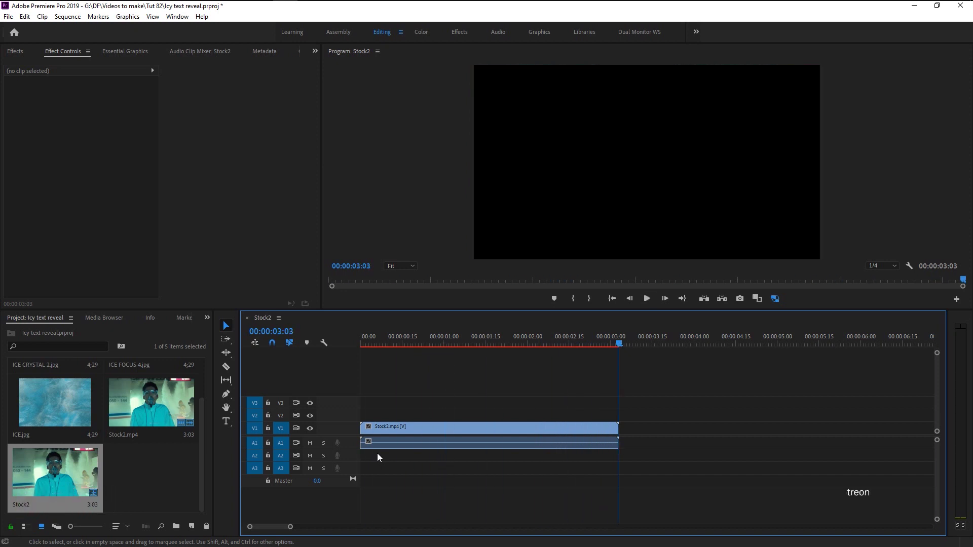
key("Home")
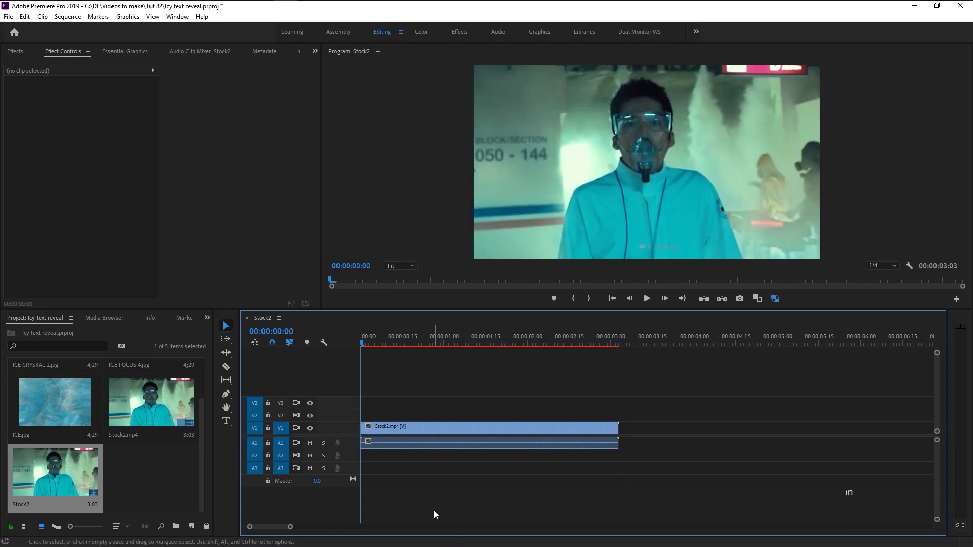
- Add one video track to the sequence, plus three more after Video 4 and one audio track after Audio 3
right_click(348, 428)
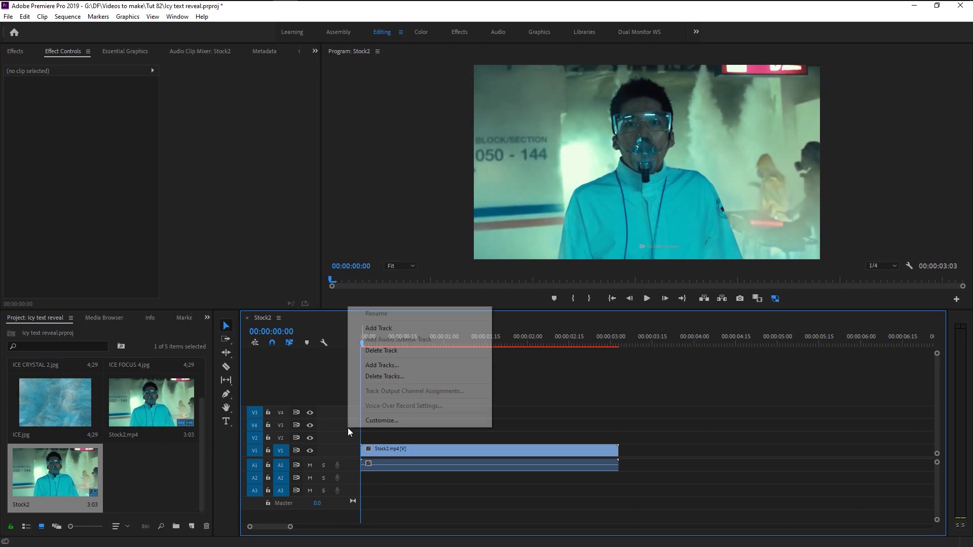
left_click(384, 365)
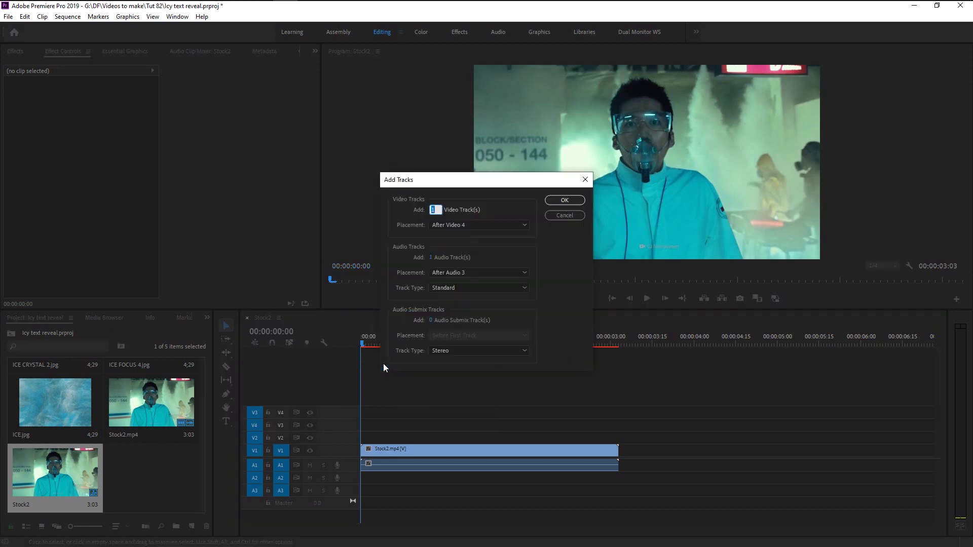
type("3")
left_click(564, 201)
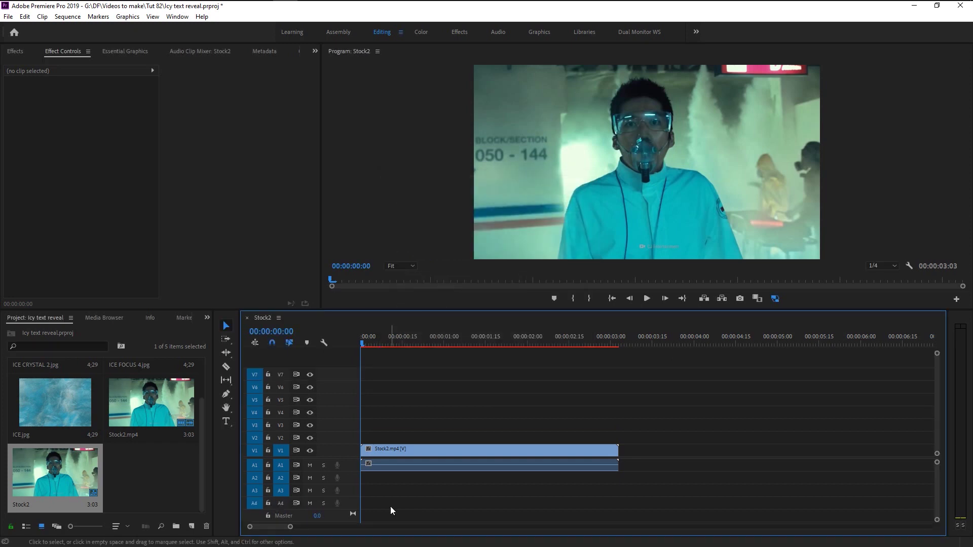
- Add the text "ICE SUBMERGED" over the video with the Type tool, across the man's face
left_click(226, 421)
left_click(561, 150)
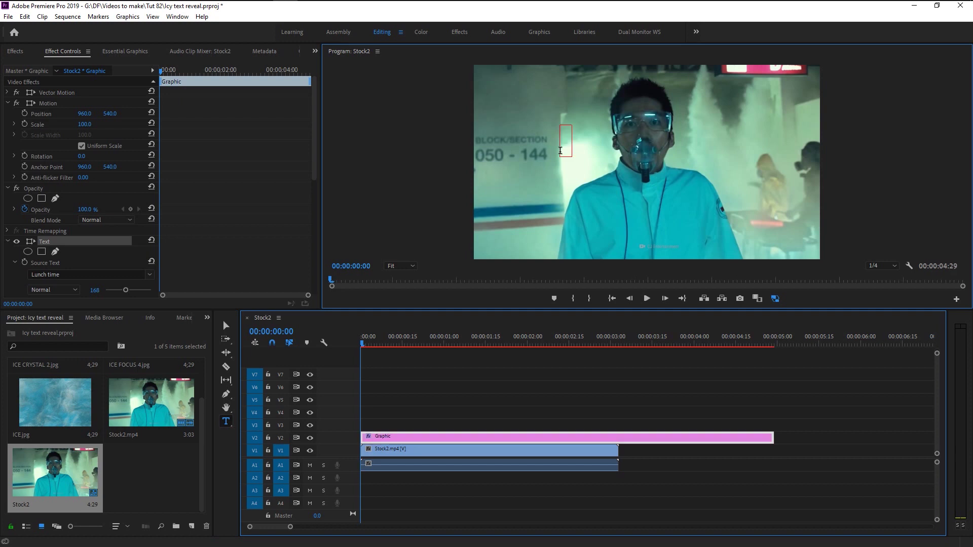
type("ICE")
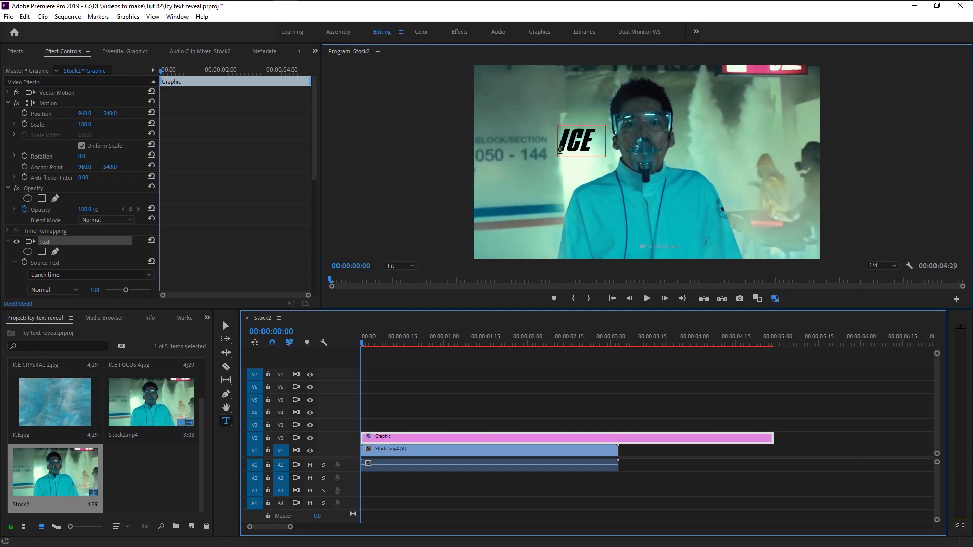
type(" SUBME")
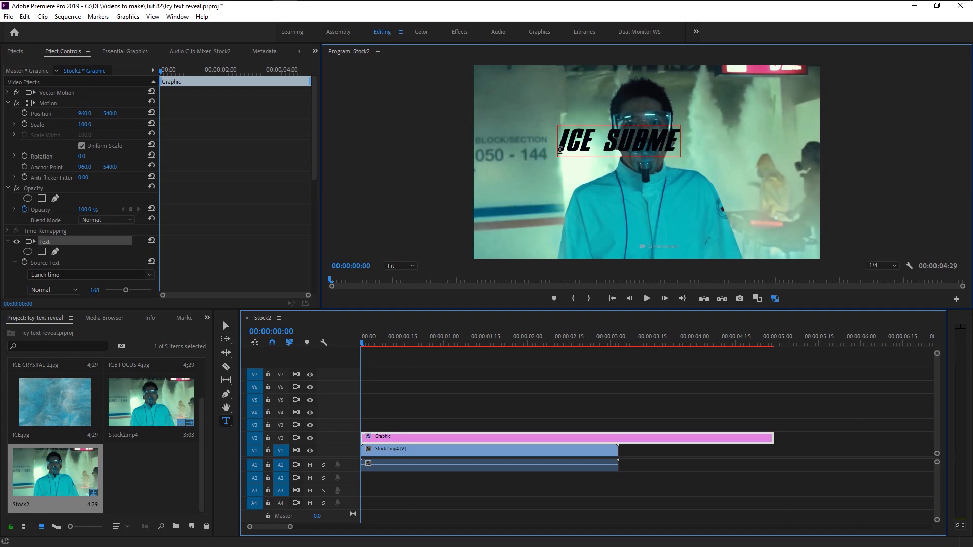
type("RGED")
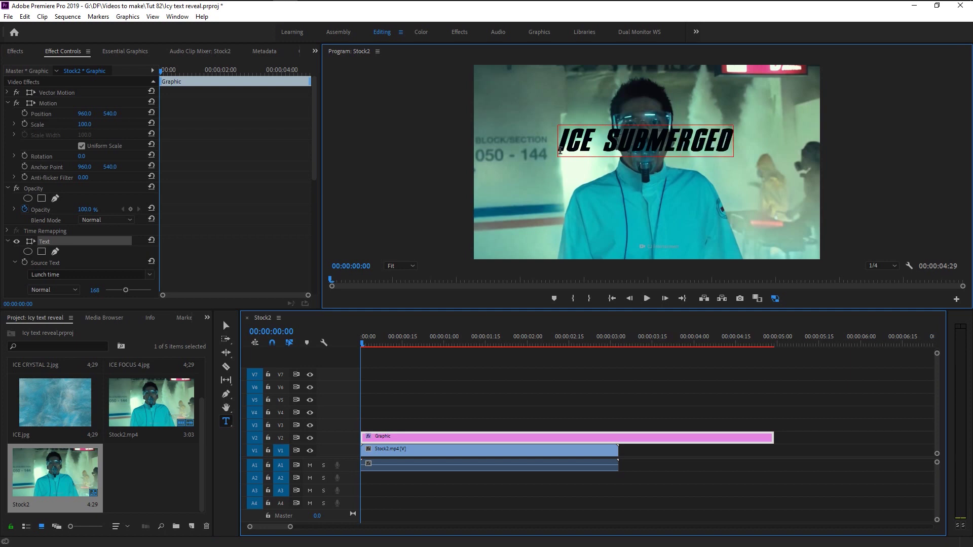
- Set the fill colour of the ICE SUBMERGED text to hex 00215D
left_click(183, 255)
scroll(182, 255, "down", 3)
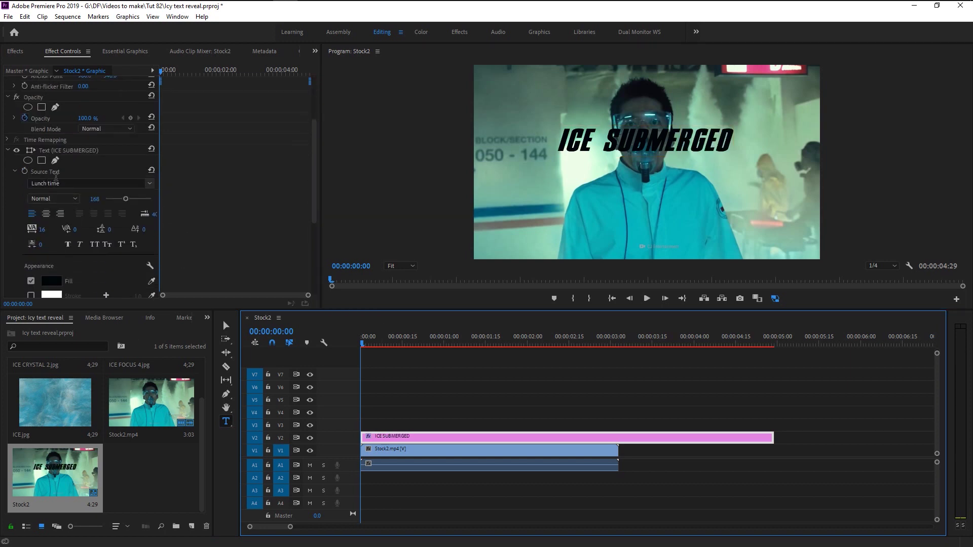
scroll(91, 228, "down", 4)
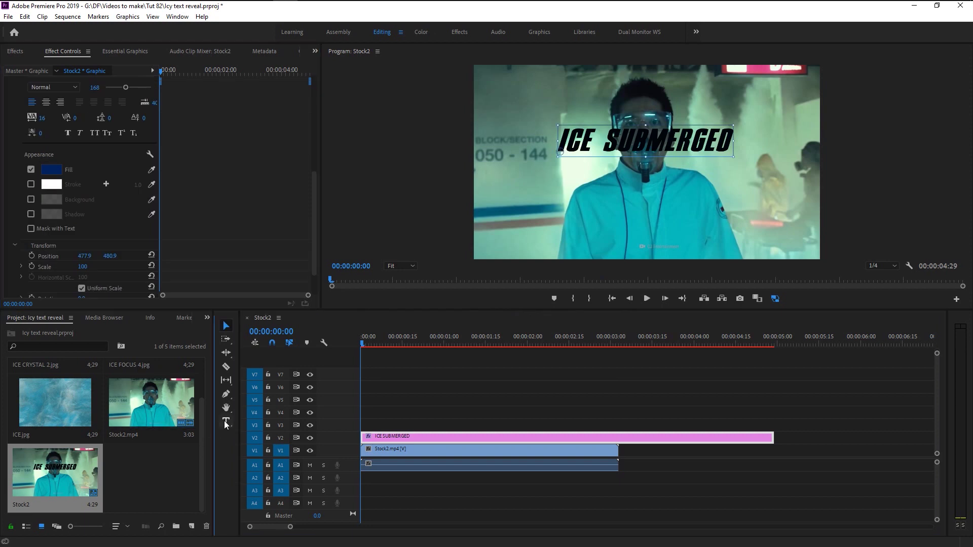
left_click_drag(564, 140, 731, 155)
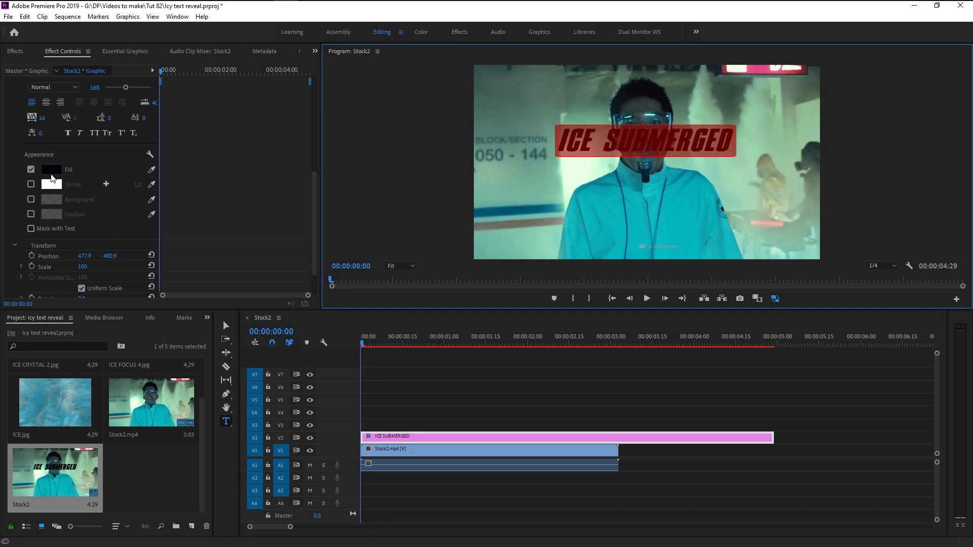
left_click(53, 170)
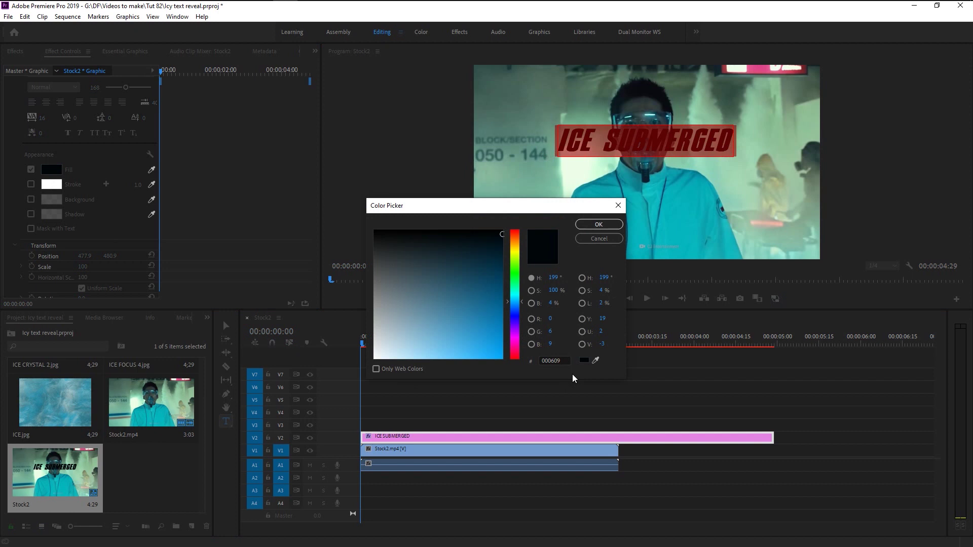
left_click_drag(566, 363, 458, 392)
type("1")
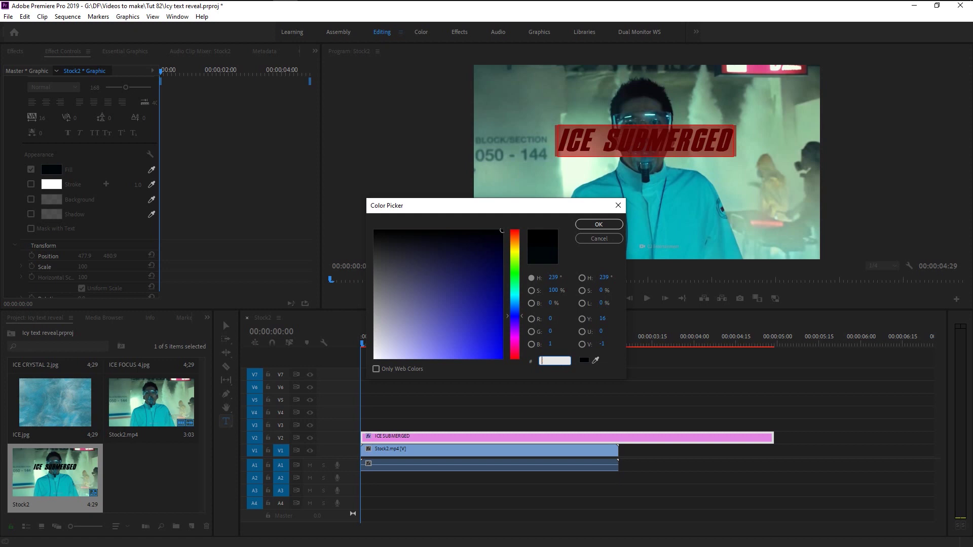
type("0215")
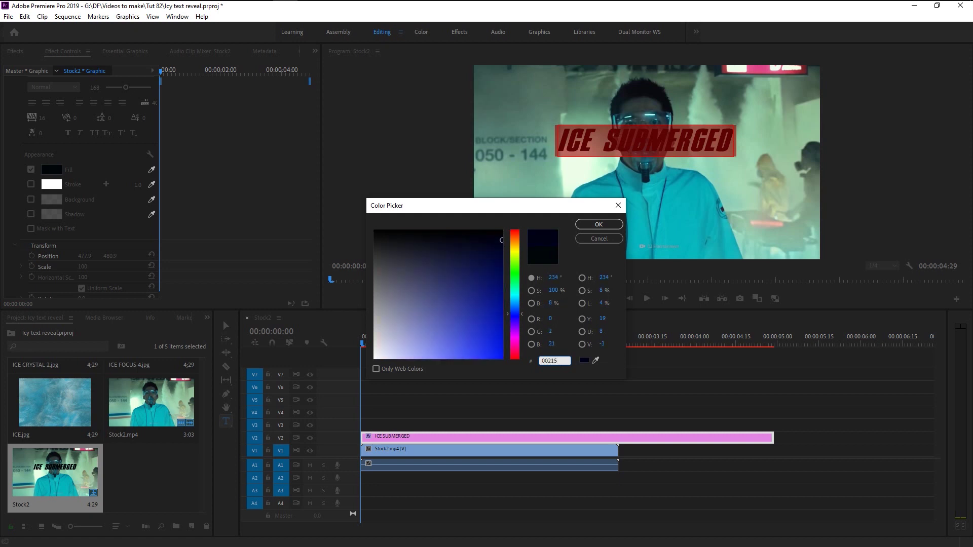
type("D")
left_click(599, 224)
- Trim the ICE SUBMERGED clip to end with Stock2.mp4 at 00:00:03:03 and park the playhead at 00:00:00:08
left_click(621, 343)
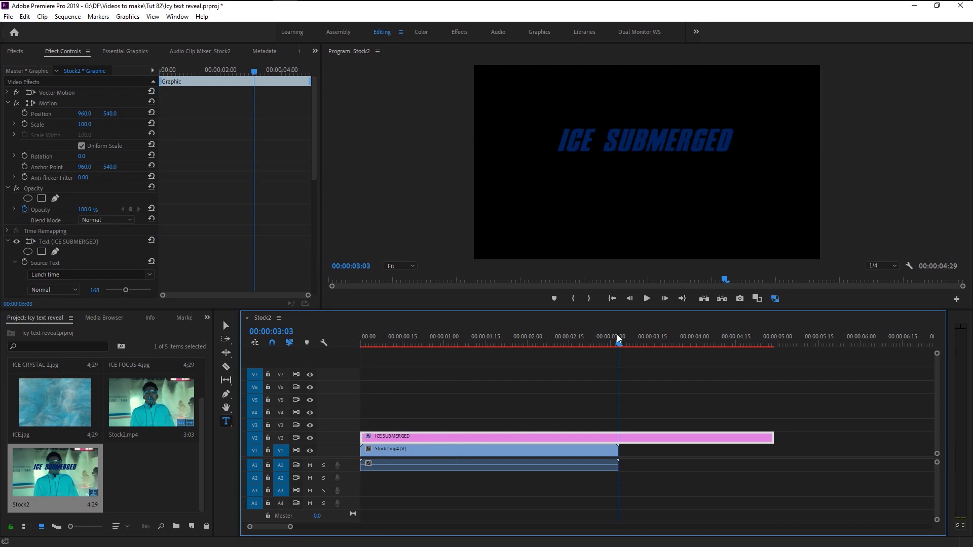
left_click_drag(719, 444, 619, 438)
left_click(419, 345)
left_click(383, 346)
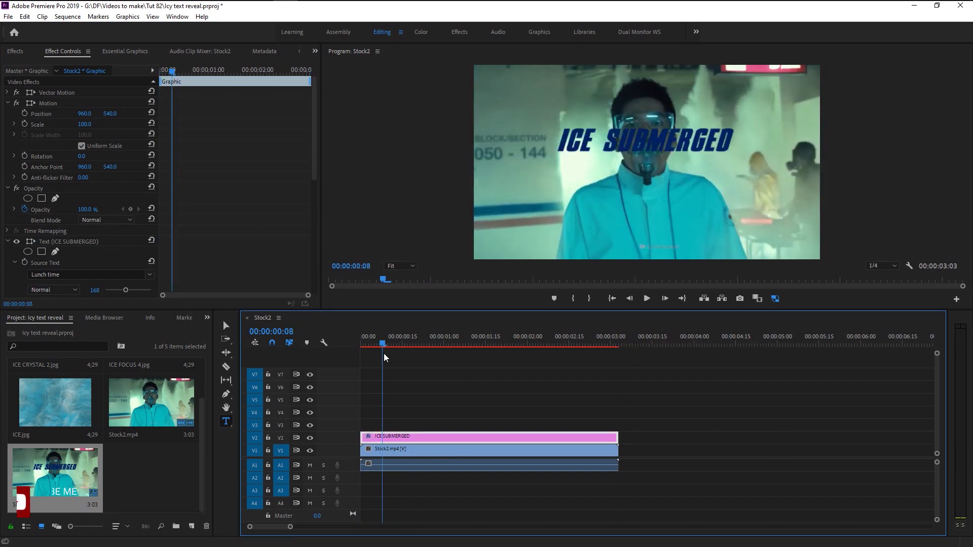
- Enlarge the ICE SUBMERGED text to font size 198 and centre it horizontally over the man's face
key("v")
left_click(690, 166)
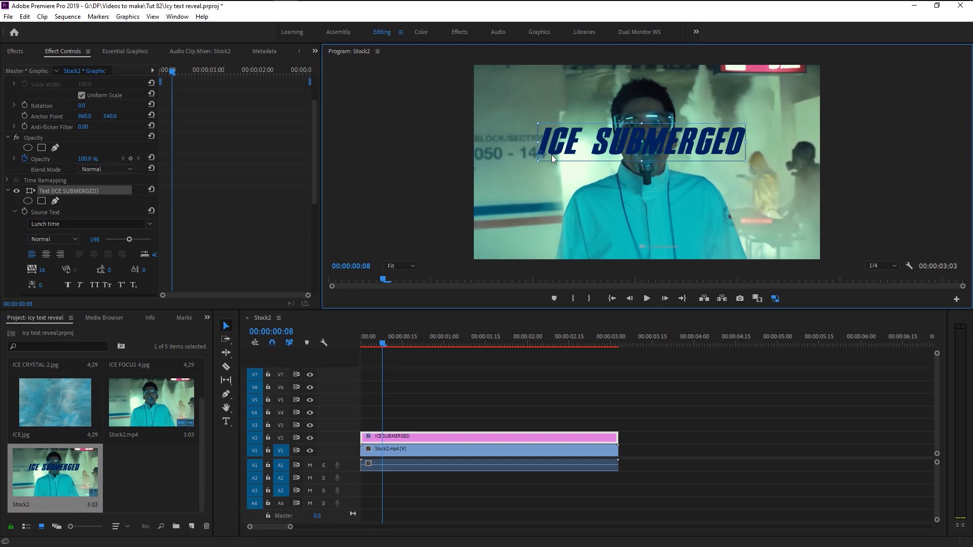
left_click_drag(645, 139, 658, 135)
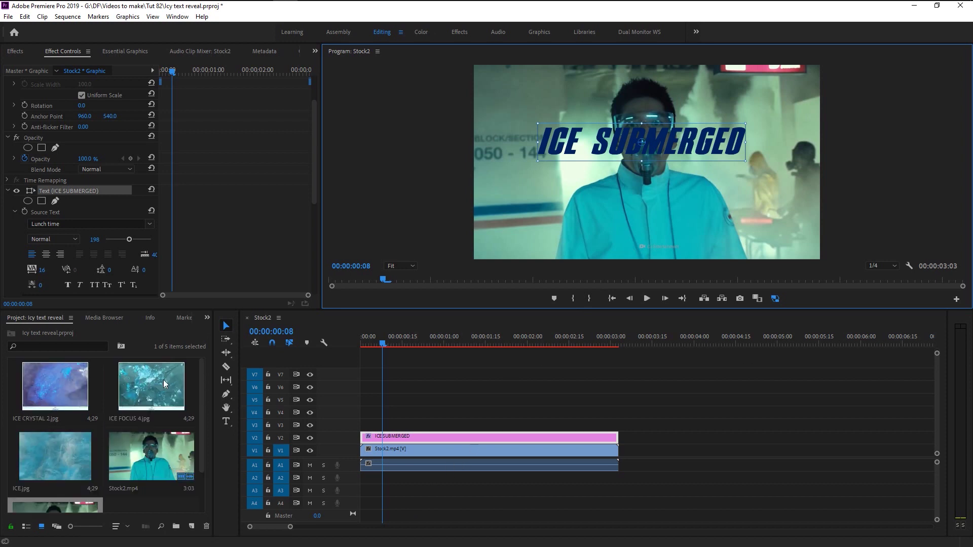
- Place ICE FOCUS 4.jpg on track V3 above the text and trim it to the length of the clips below
left_click(151, 386)
left_click_drag(139, 387, 358, 431)
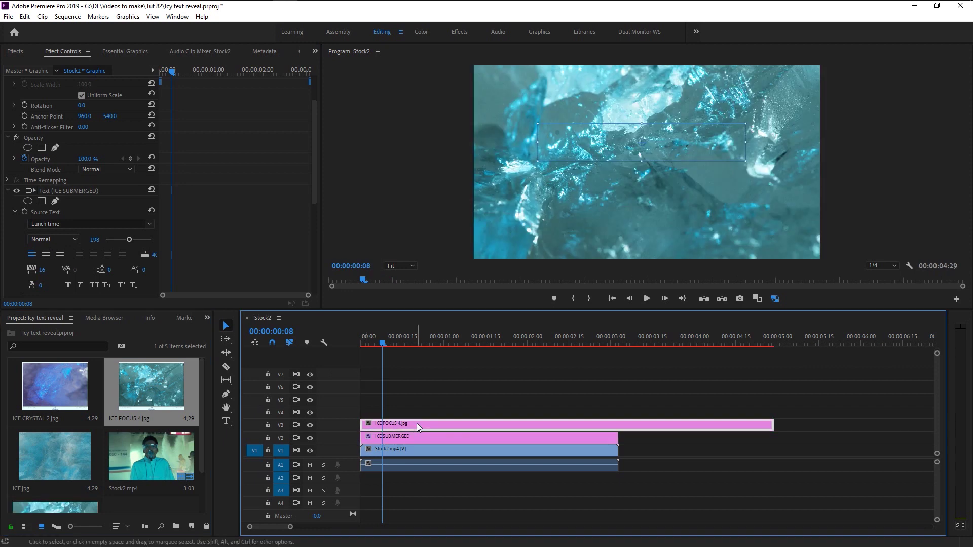
left_click_drag(770, 425, 619, 426)
- Find the matte effects and apply Track Matte Key to the ICE SUBMERGED clip
left_click(382, 439)
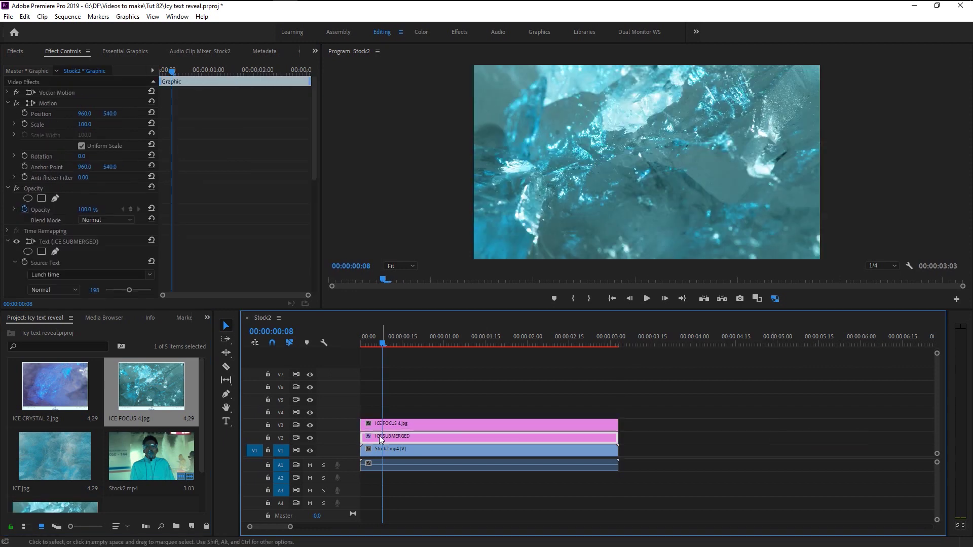
left_click(18, 53)
left_click(48, 65)
type("MATTE")
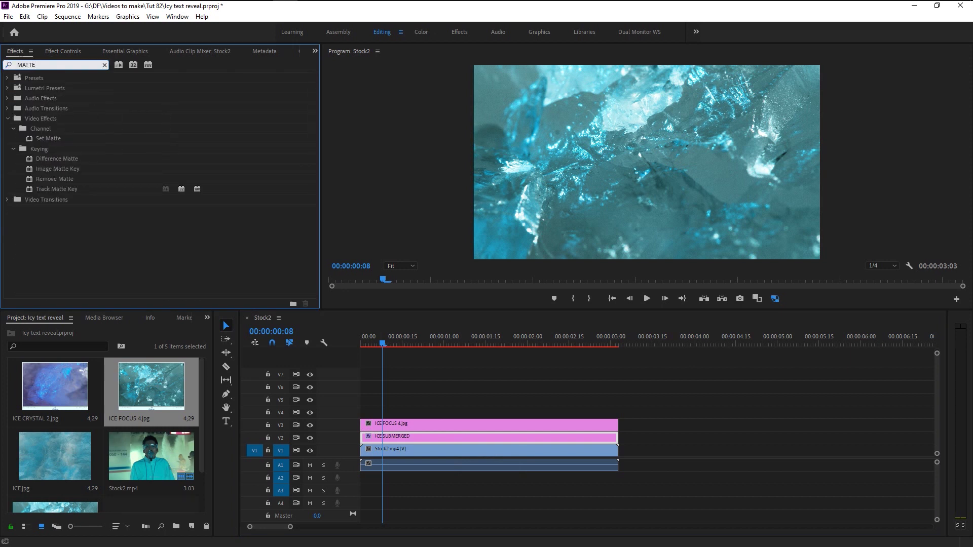
left_click_drag(68, 187, 393, 437)
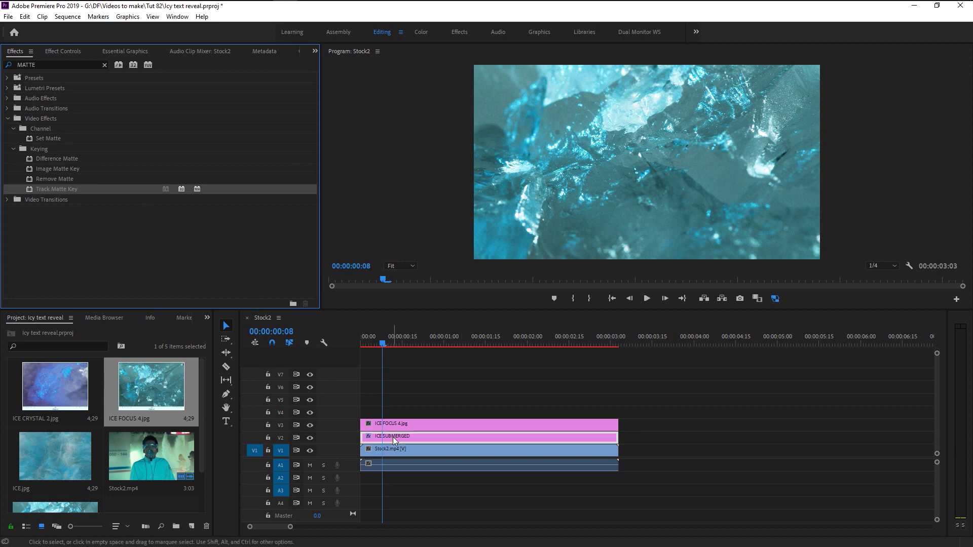
- Set the text clip's Track Matte Key to use Video 3 as matte and composite using Matte Luma
left_click(63, 52)
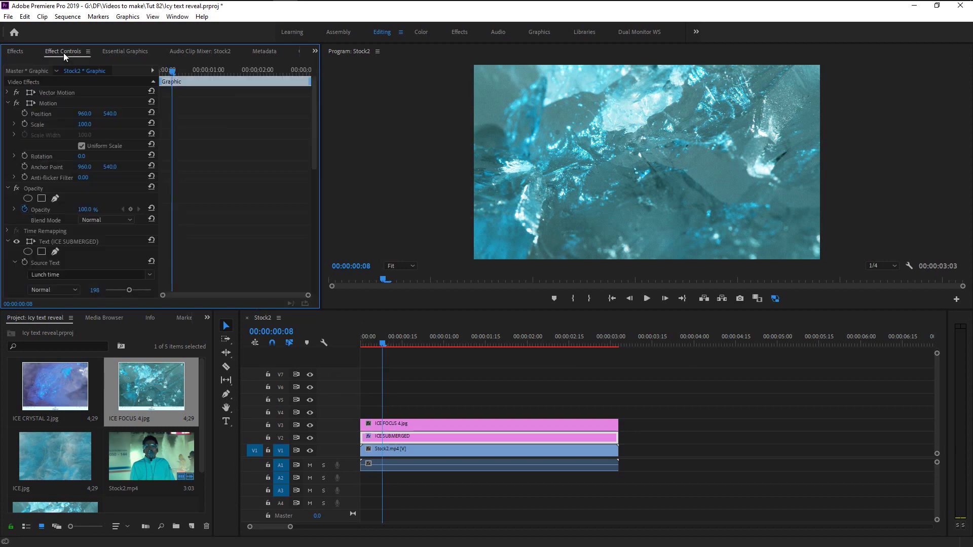
scroll(248, 209, "down", 10)
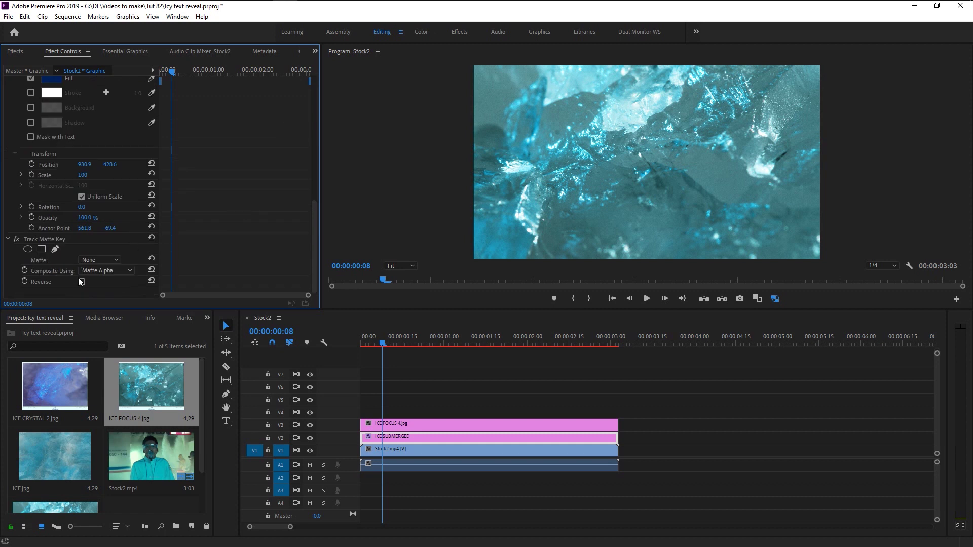
left_click(105, 260)
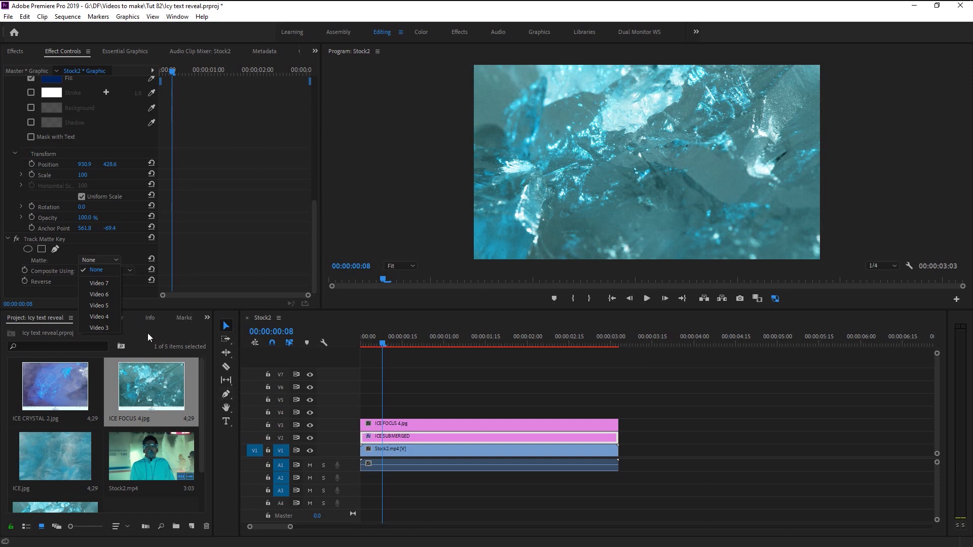
left_click(107, 328)
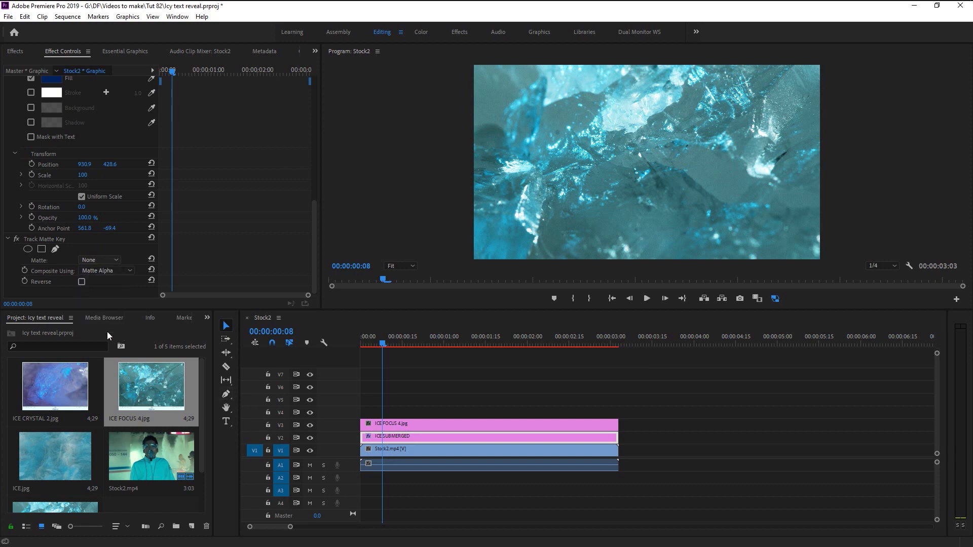
left_click(101, 271)
left_click(102, 293)
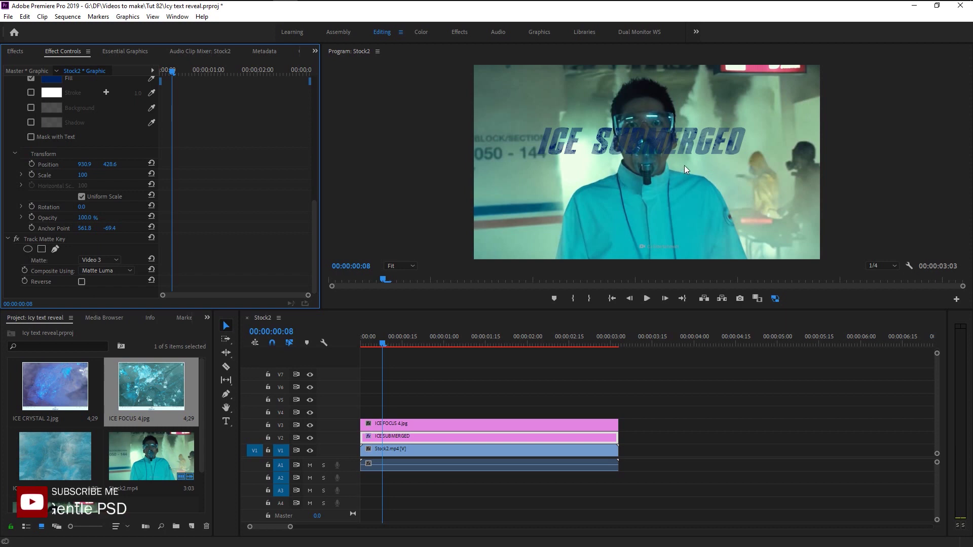
- Reverse the text clip's track matte, and nest that clip with ICE FOCUS 4.jpg as a sequence named ICE SUBMERGED
left_click(81, 281)
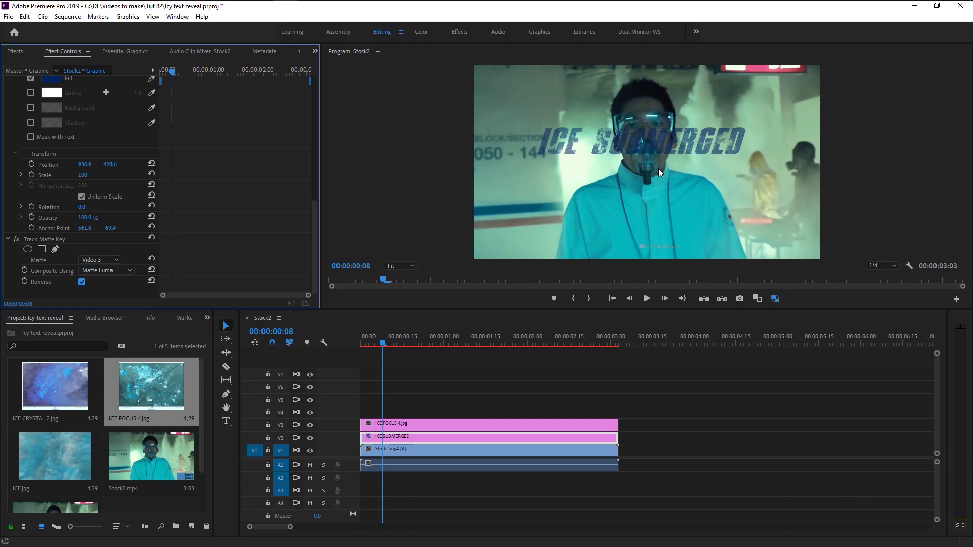
left_click(442, 429)
left_click(445, 435, "shift")
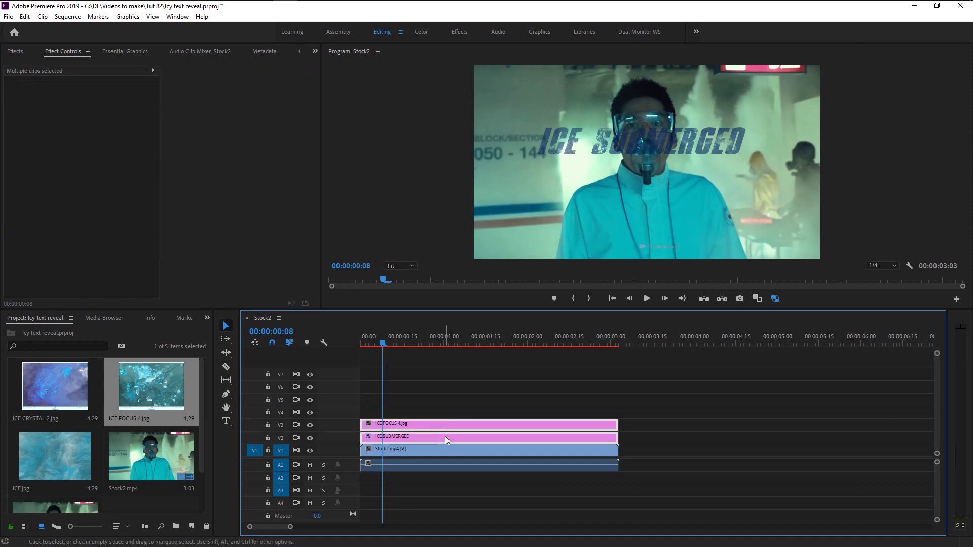
right_click(445, 436)
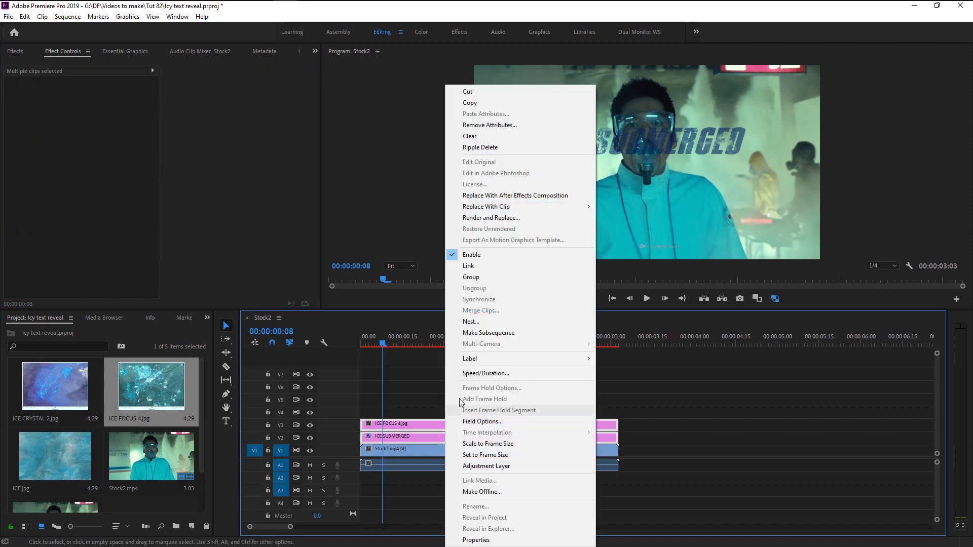
left_click(476, 322)
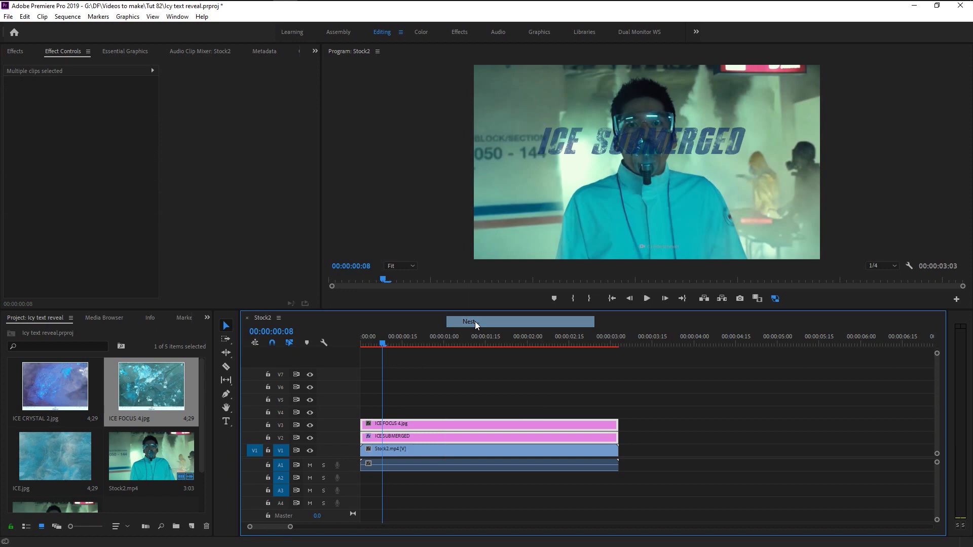
type("ICE SUB")
type("MERG")
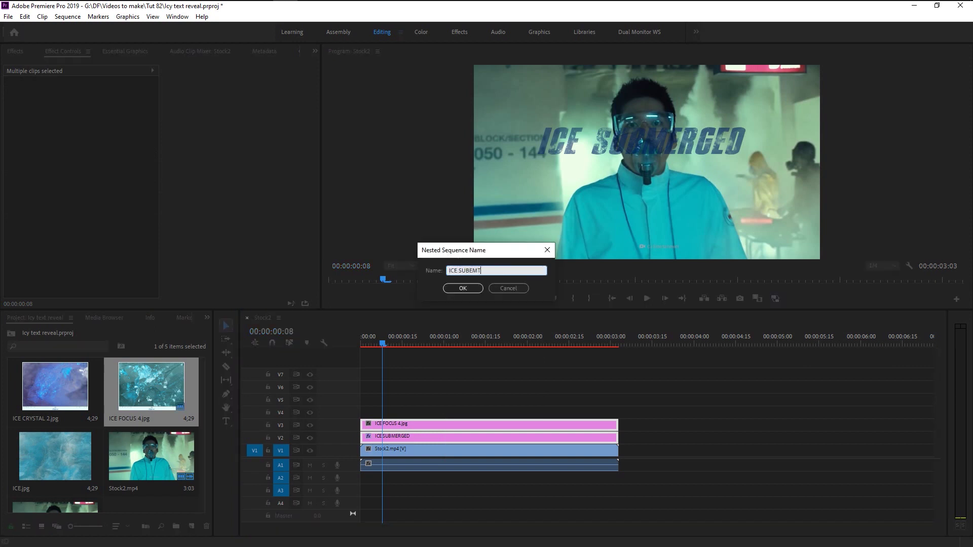
type("ED")
key("Return")
- Duplicate the ICE SUBMERGED nest onto track V3 and turn off opacity keyframing on the copy
left_click(398, 440)
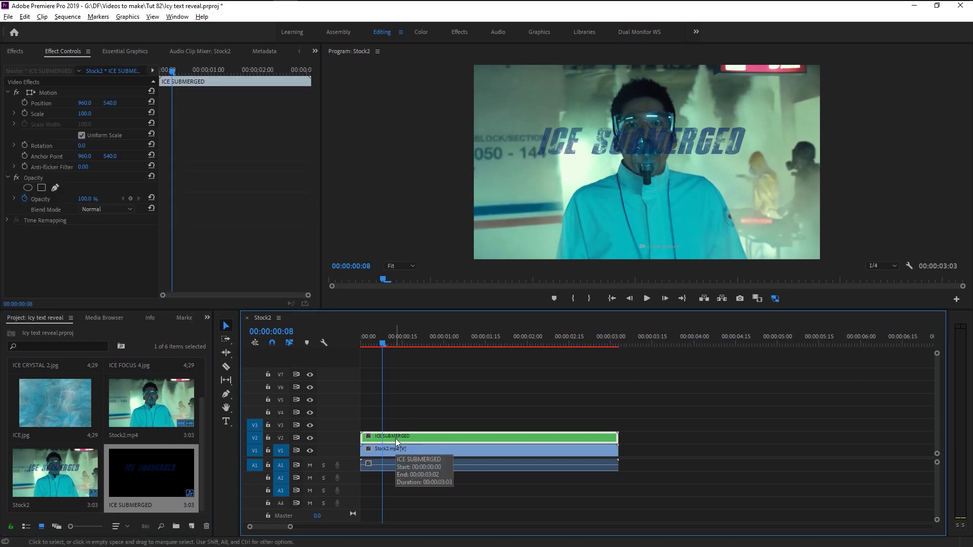
left_click_drag(395, 438, 398, 429)
left_click(397, 427)
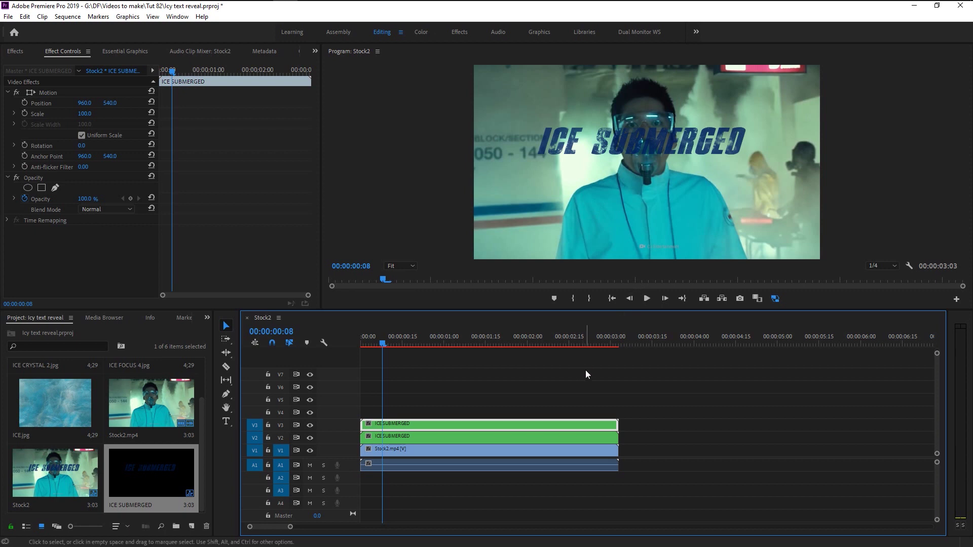
left_click(28, 195)
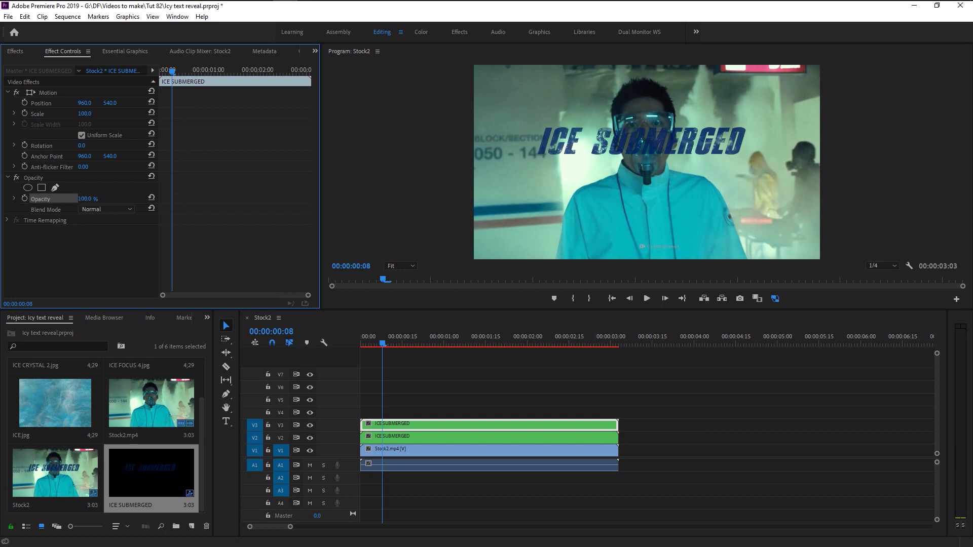
mouse_move(85, 199)
left_mouse_down()
mouse_move(65, 198)
mouse_move(85, 199)
left_mouse_up()
- Nest the two stacked ICE SUBMERGED clips into one sequence named ICE SUB
left_click(416, 437, "shift")
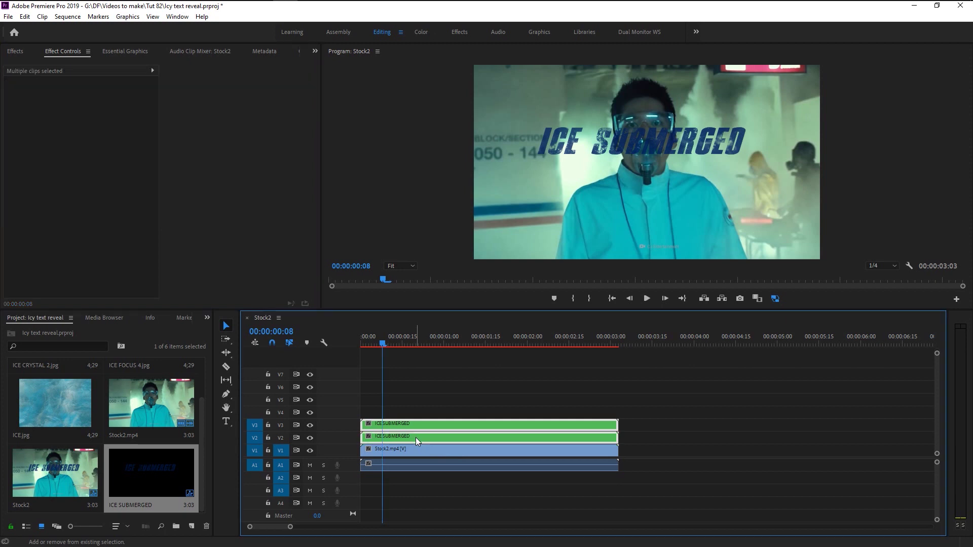
right_click(416, 437)
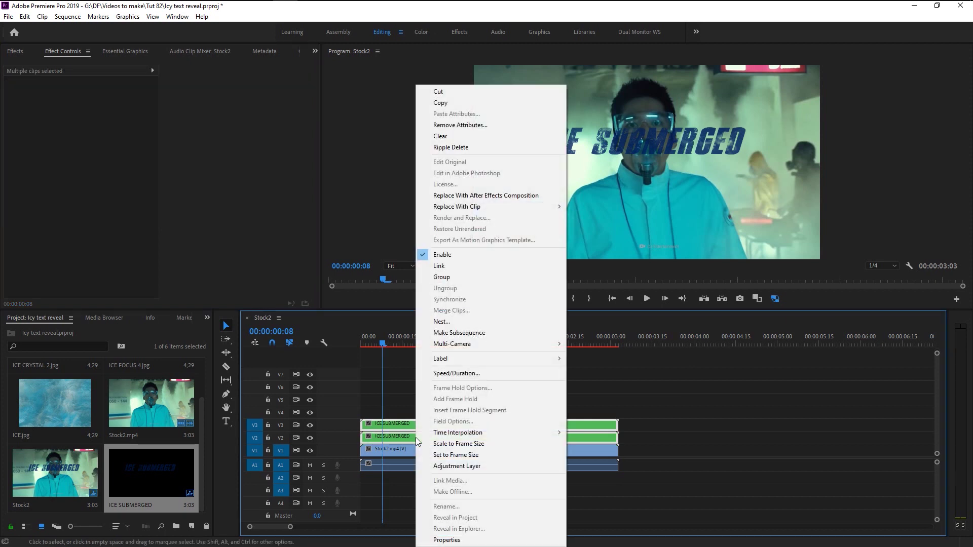
left_click(443, 321)
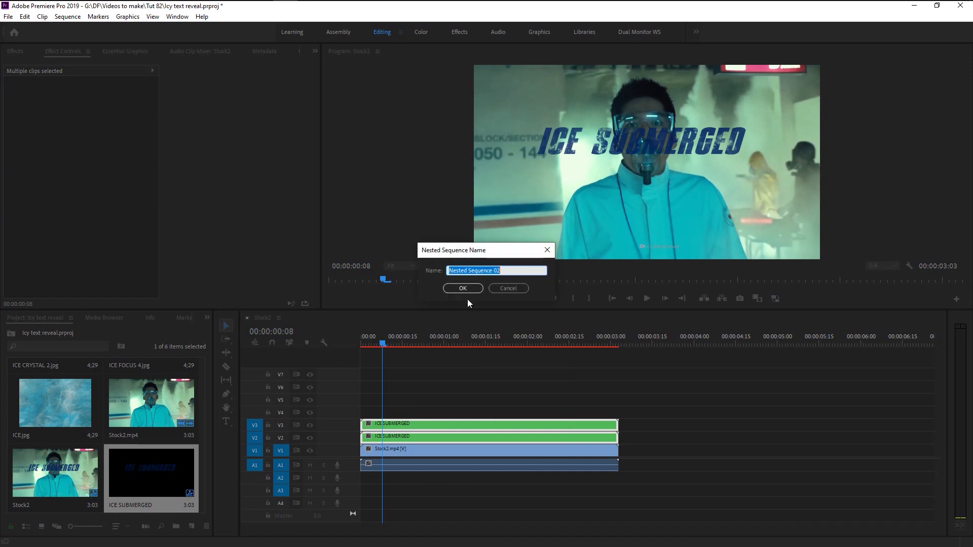
key("BackSpace")
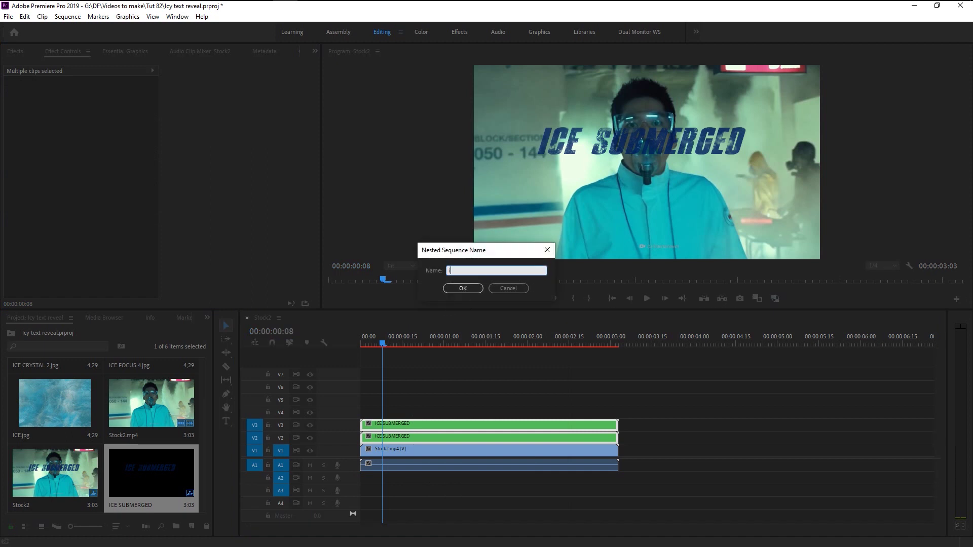
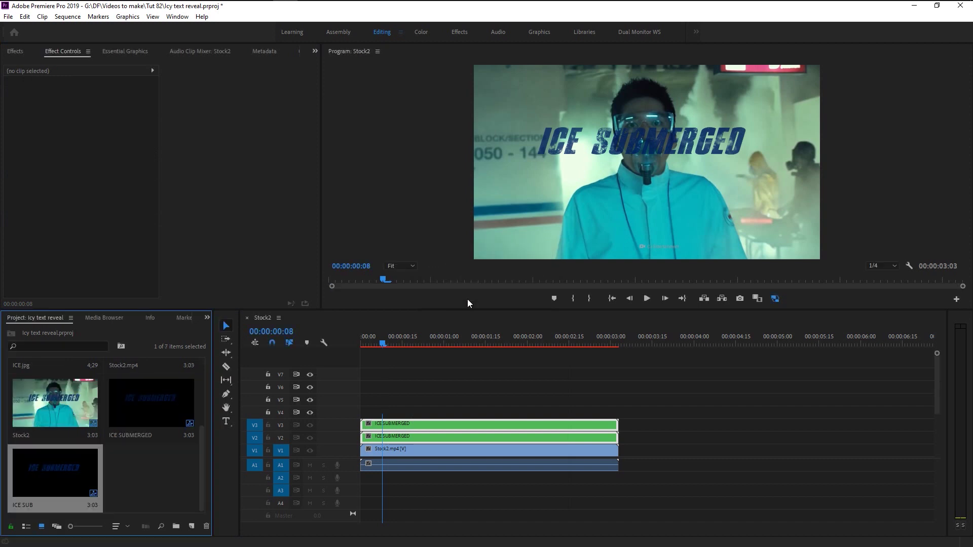
left_click(435, 498)
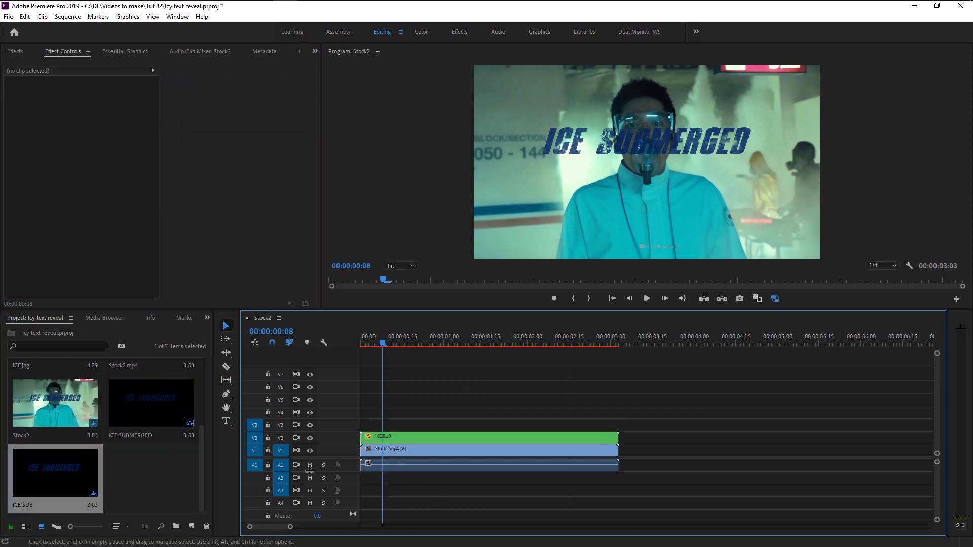
- Add a new text layer reading TEXT REVEAL below the ICE SUBMERGED title
left_click(226, 422)
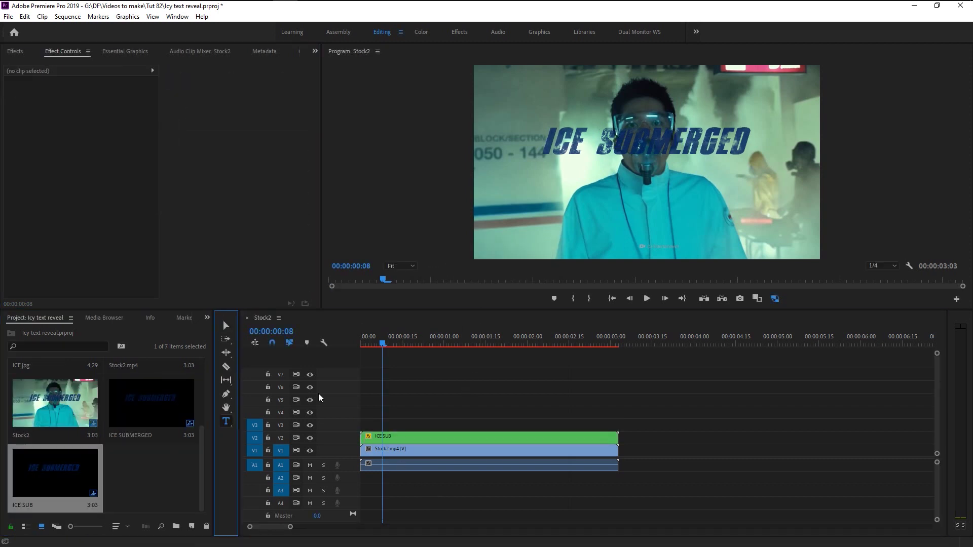
left_click(578, 198)
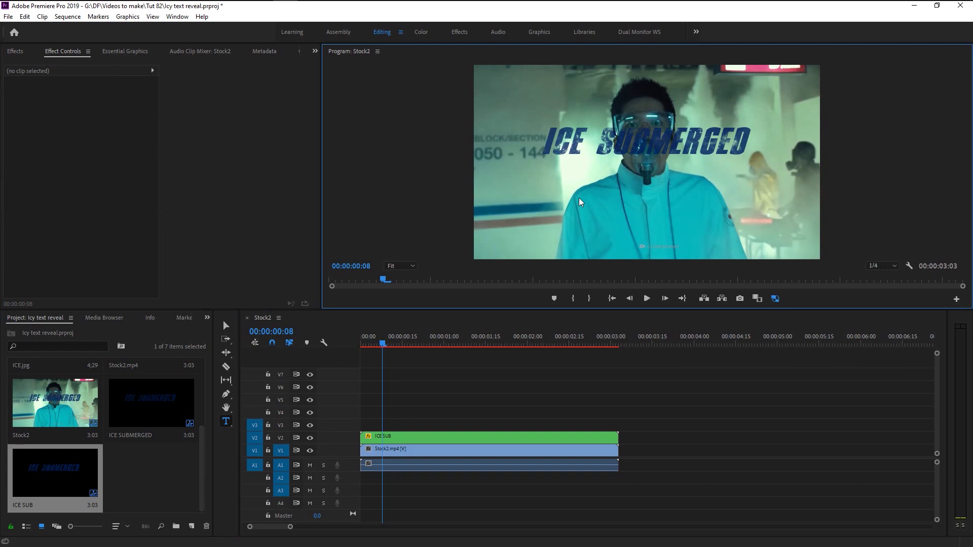
type("T")
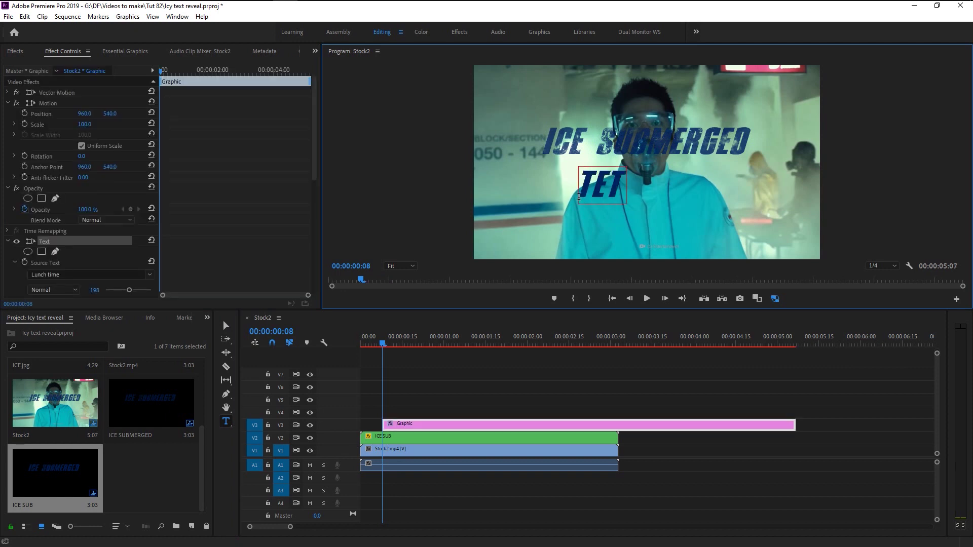
type("EXT REVEAL")
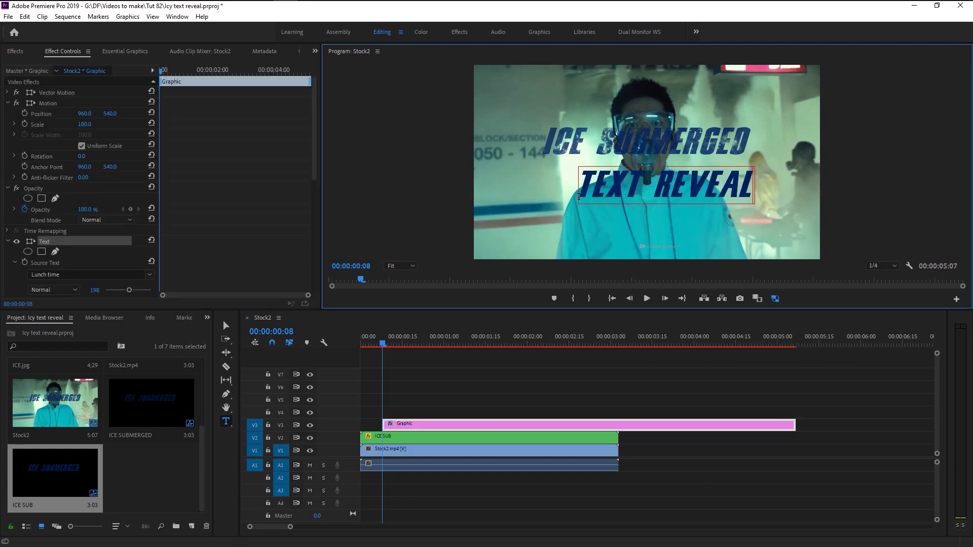
- Reduce the TEXT REVEAL text to font size 181 and centre it beneath the ICE SUBMERGED title
left_click(419, 451)
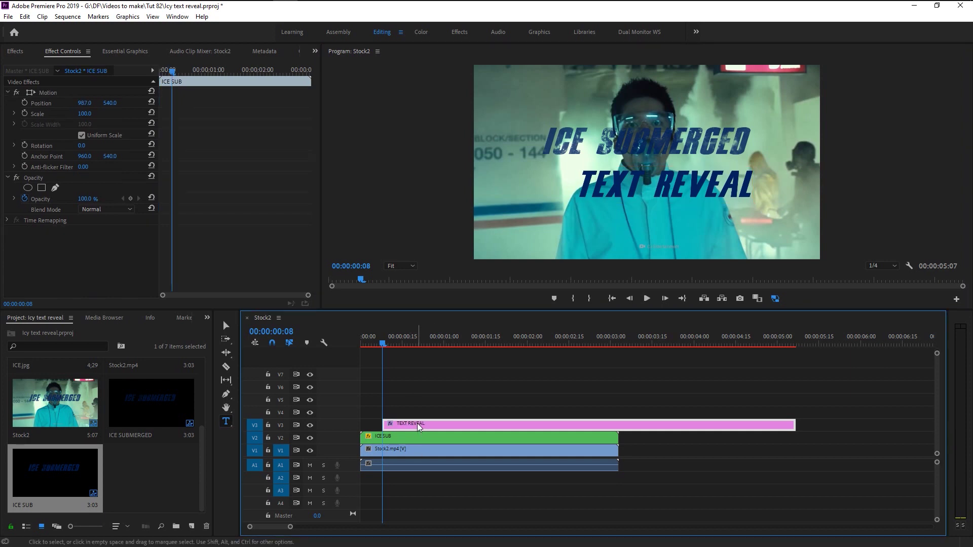
key("v")
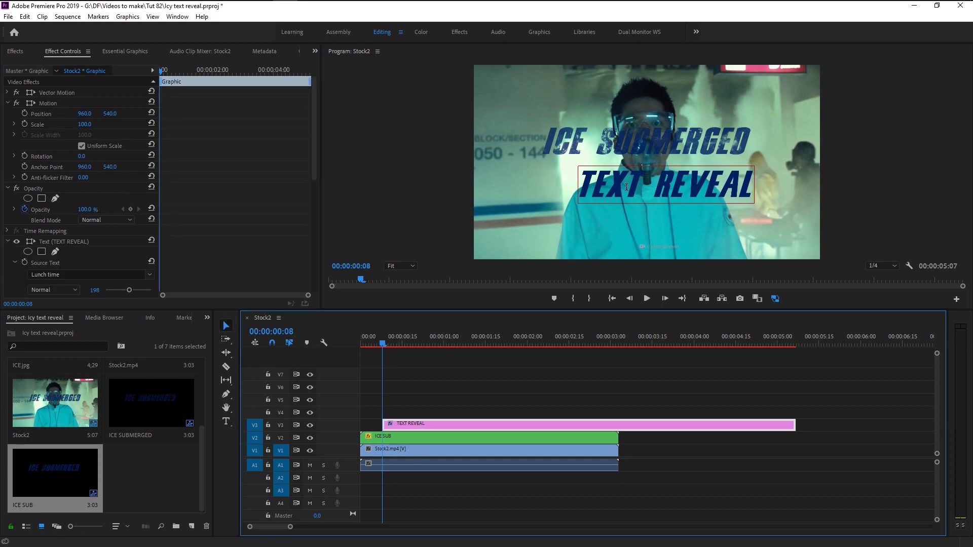
left_click(626, 187)
scroll(127, 274, "down", 1)
left_click_drag(130, 259, 126, 261)
left_click_drag(706, 186, 682, 186)
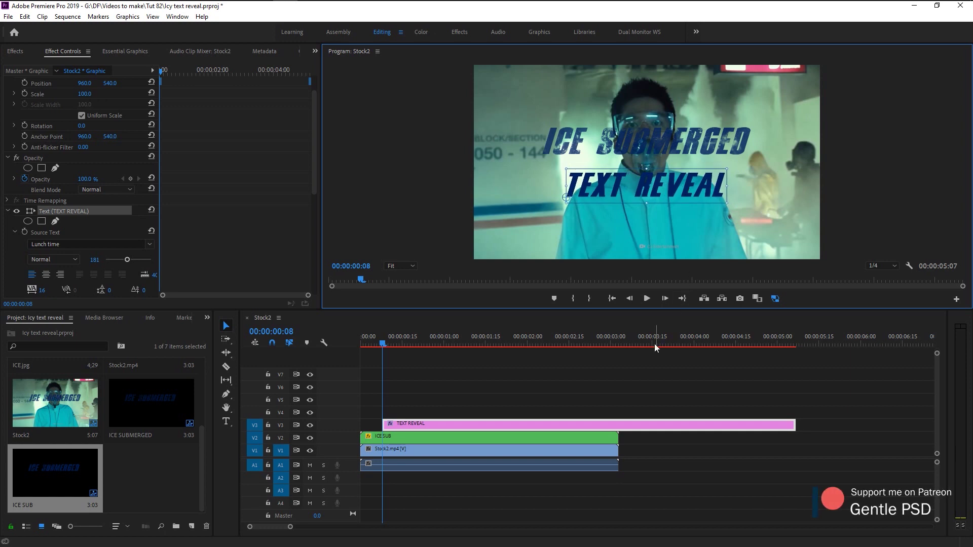
- Change the fill colour of the TEXT REVEAL text to hex 000609
scroll(229, 230, "down", 3)
scroll(229, 235, "down", 2)
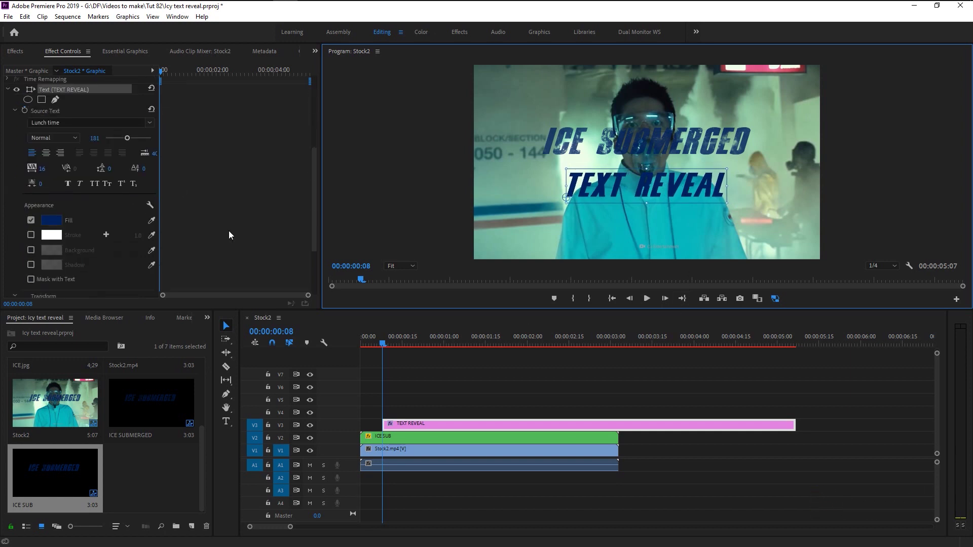
left_click(51, 220)
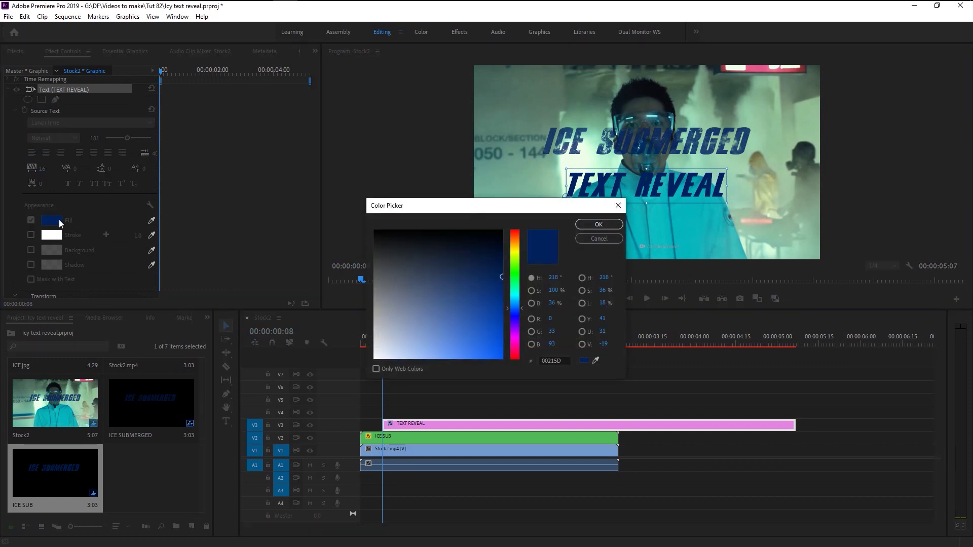
left_click_drag(565, 360, 534, 361)
type("000609")
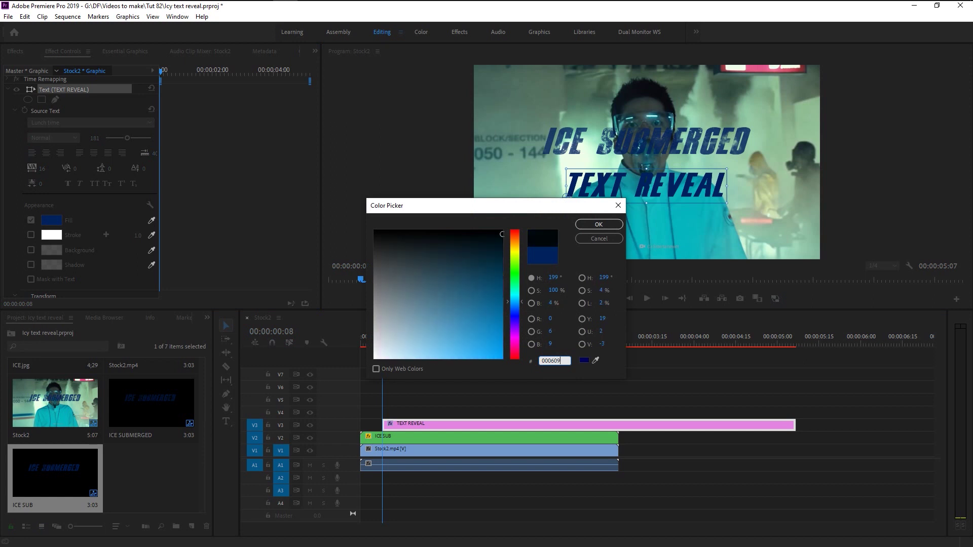
left_click(615, 224)
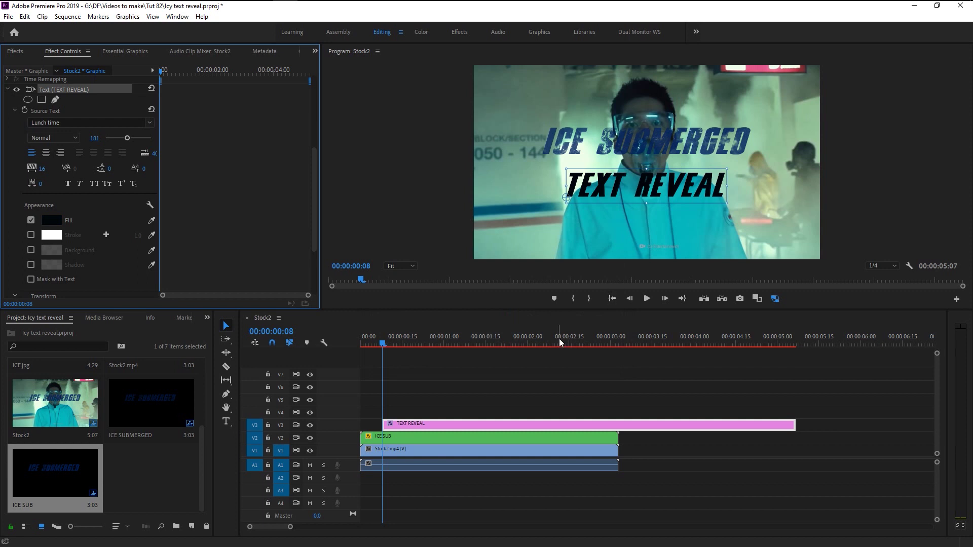
- Align and trim the TEXT REVEAL clip to the clips below, and stack ICE FOCUS 4.jpg on track V4 at the same length
left_click_drag(429, 424, 390, 425)
left_click_drag(773, 426, 618, 426)
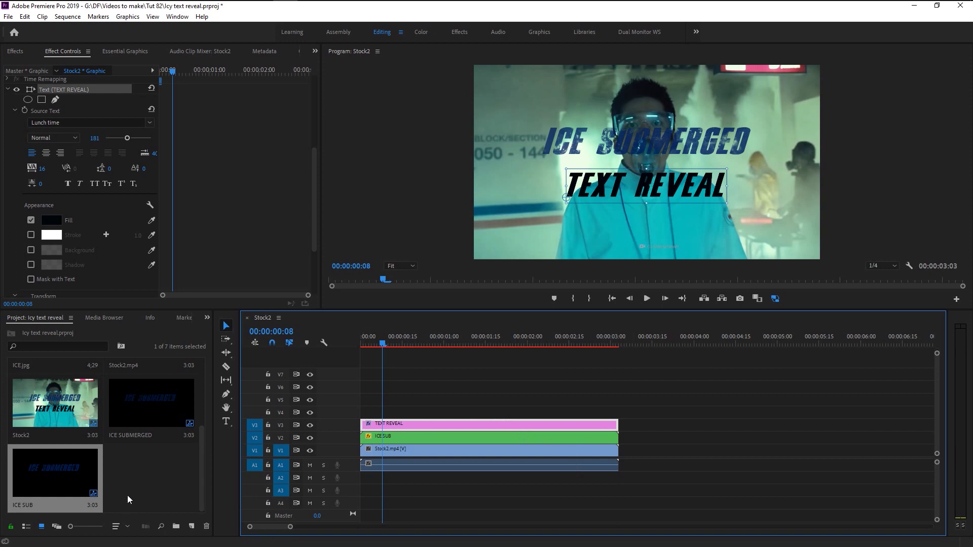
scroll(126, 496, "up", 3)
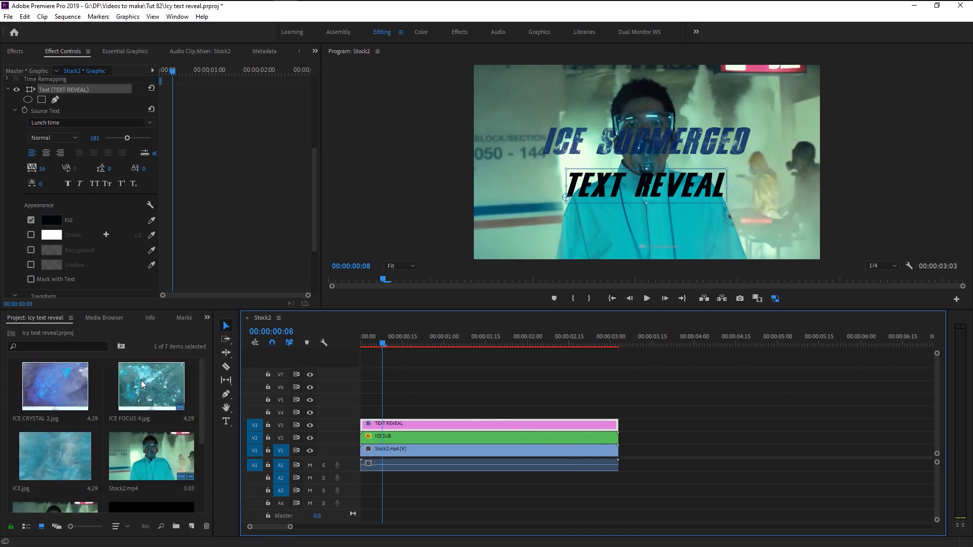
left_click(132, 396)
left_click_drag(133, 396, 345, 417)
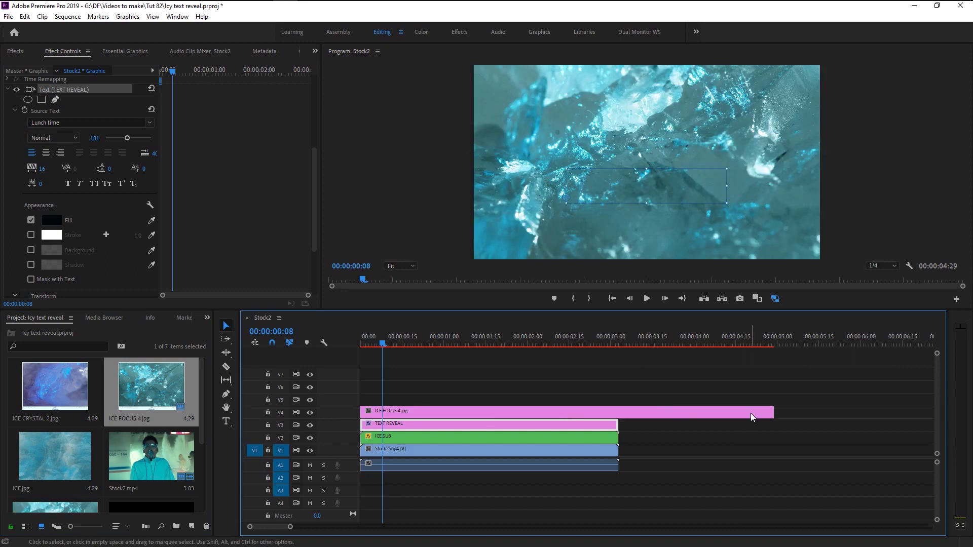
left_click_drag(773, 413, 619, 413)
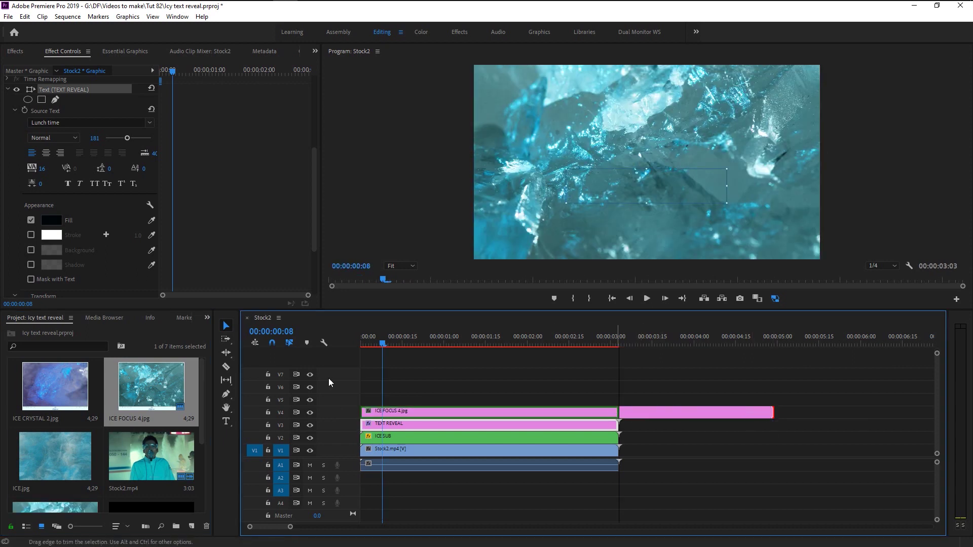
- Apply Track Matte Key to the TEXT REVEAL clip and bring up its effect settings
left_click(23, 53)
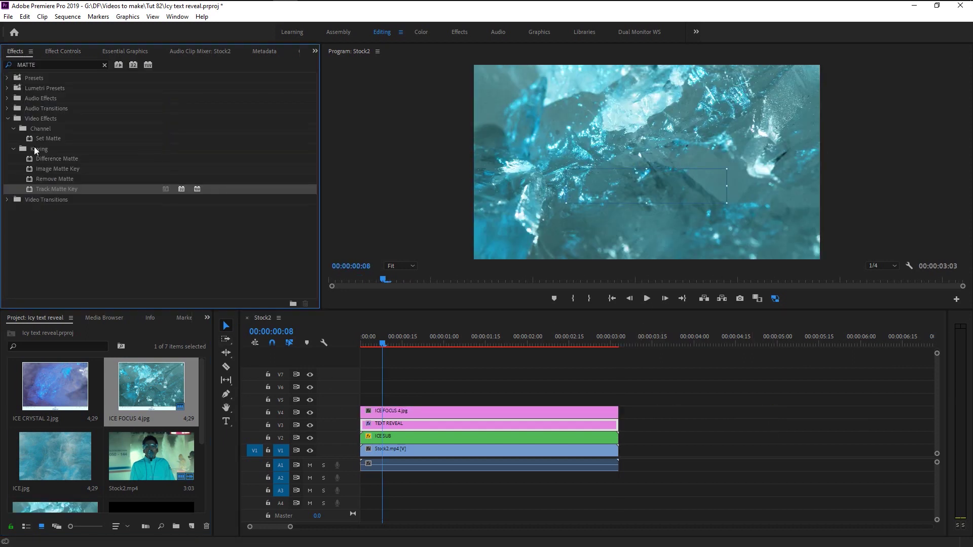
left_click_drag(49, 188, 405, 425)
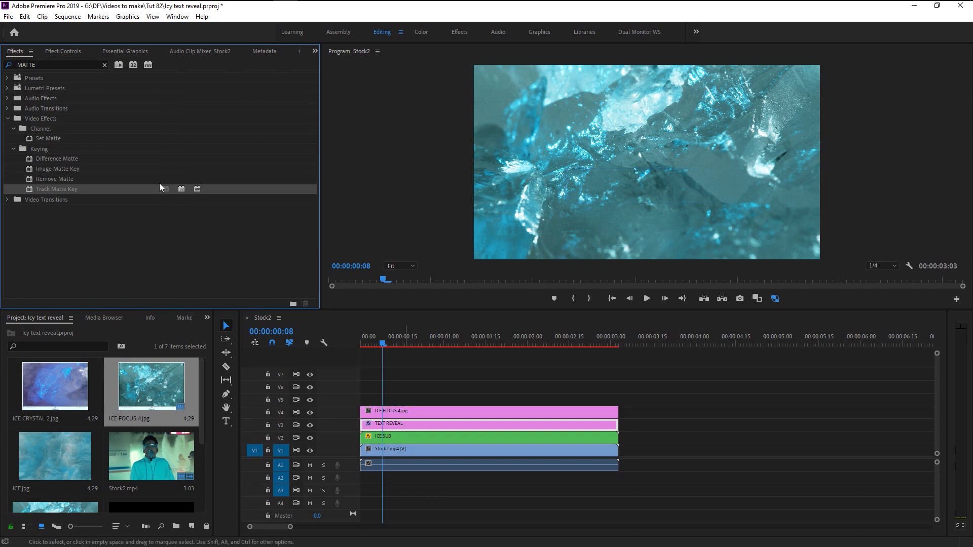
left_click(71, 50)
scroll(256, 251, "down", 3)
scroll(249, 247, "down", 3)
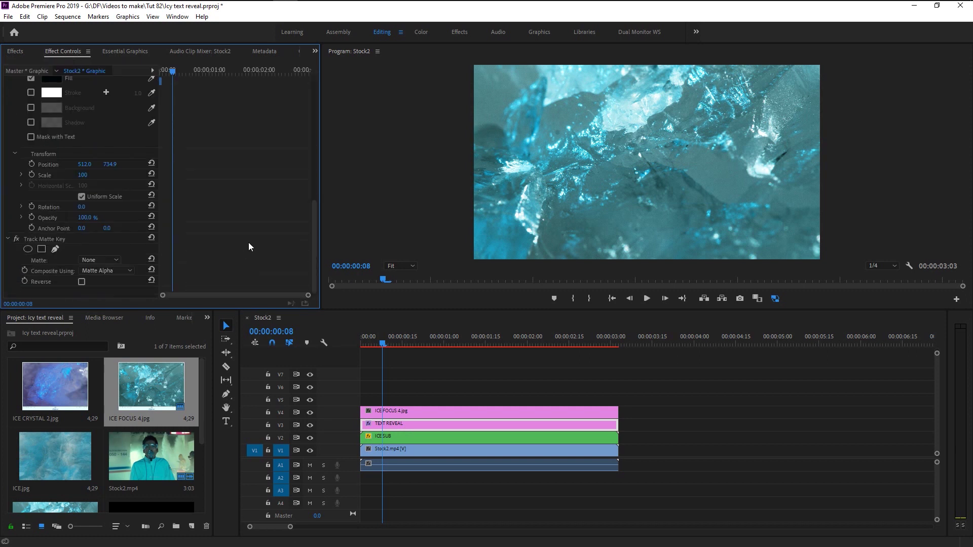
left_click(60, 238)
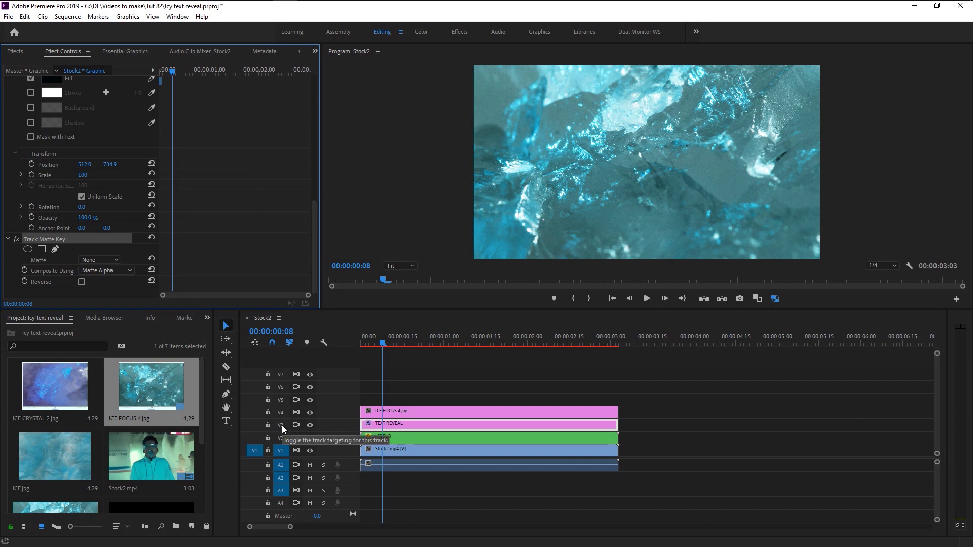
- Set the TEXT REVEAL clip's Track Matte Key to matte Video 4, composite using Matte Luma, reversed
left_click(97, 260)
left_click(100, 316)
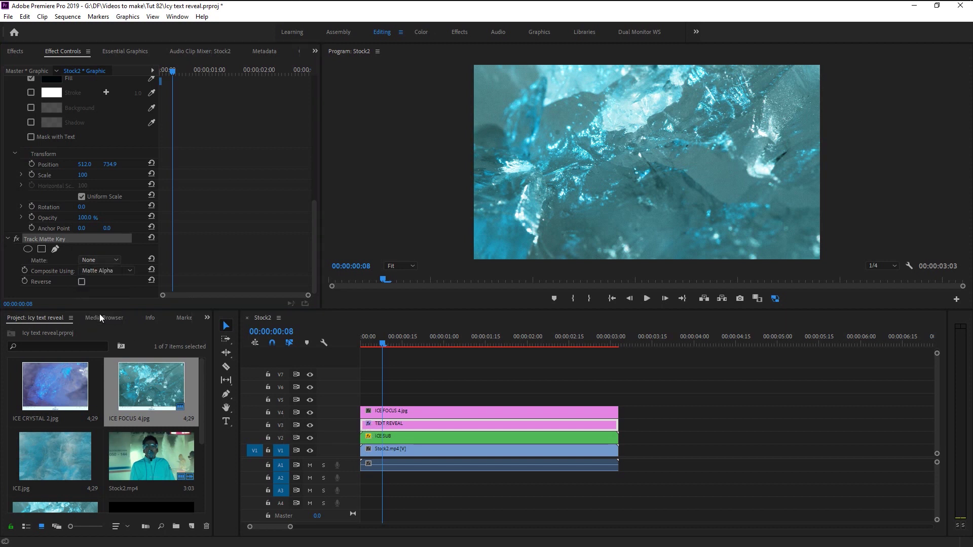
left_click(105, 271)
left_click(105, 291)
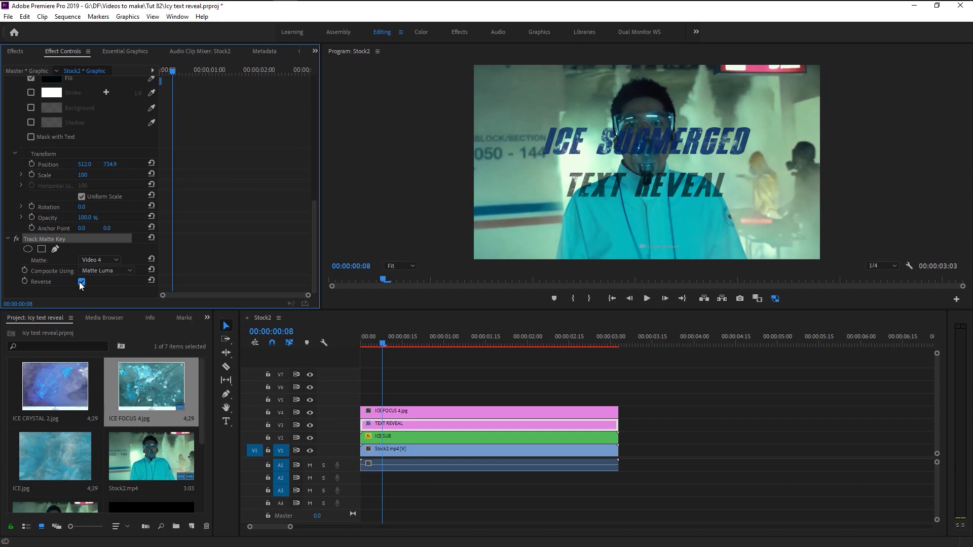
- Scale the ICE FOCUS 4.jpg clip to 36 and nest it with the TEXT REVEAL clip under the name TEXT REVEAL
left_click(384, 414)
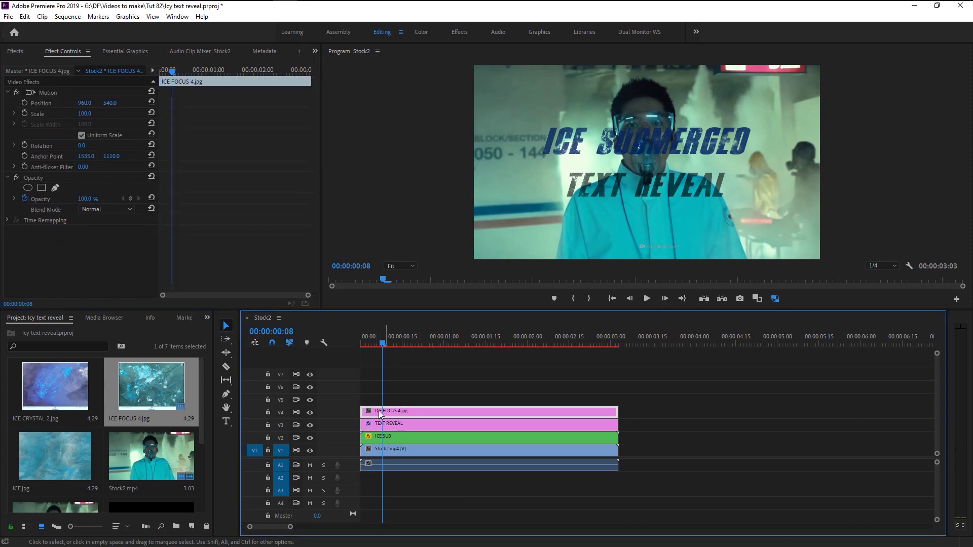
left_click_drag(81, 113, 49, 114)
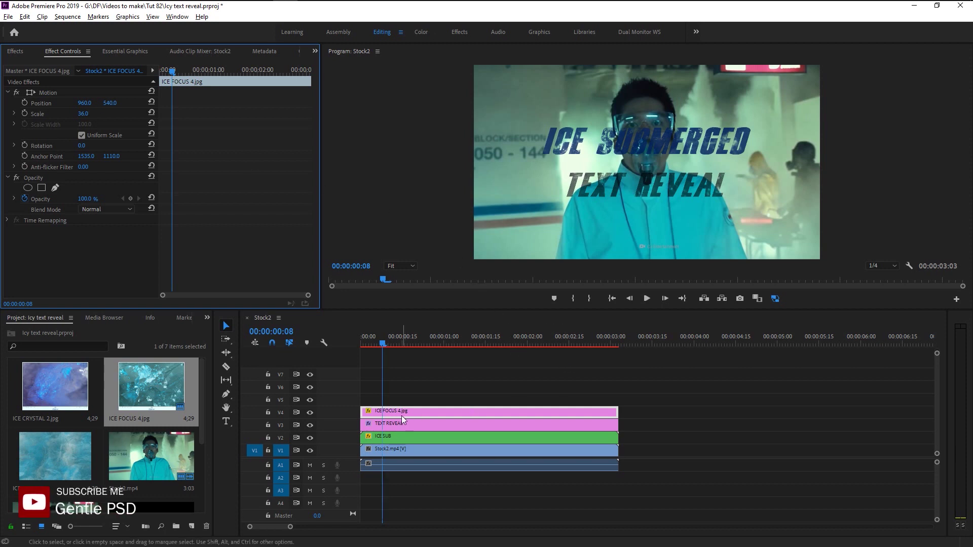
key("alt")
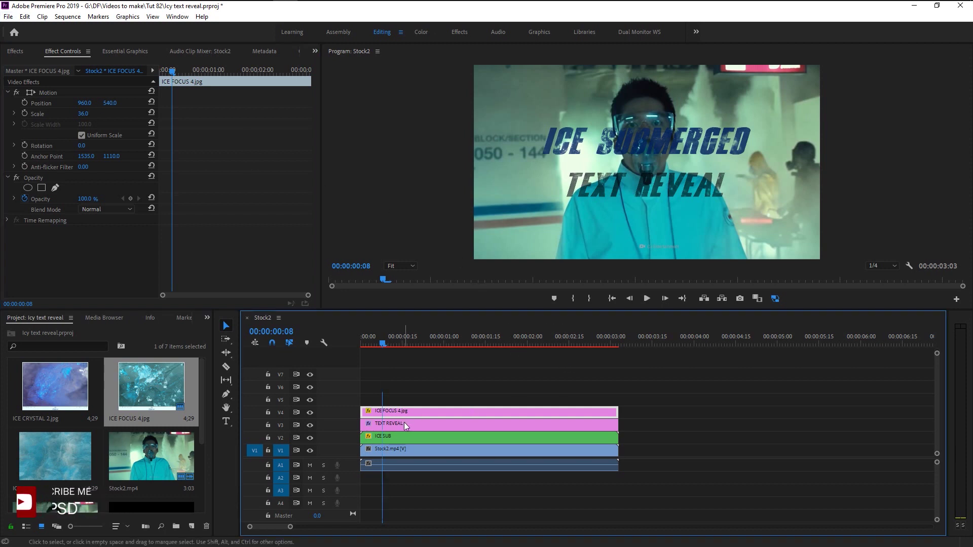
left_click(404, 424, "shift")
right_click(406, 426)
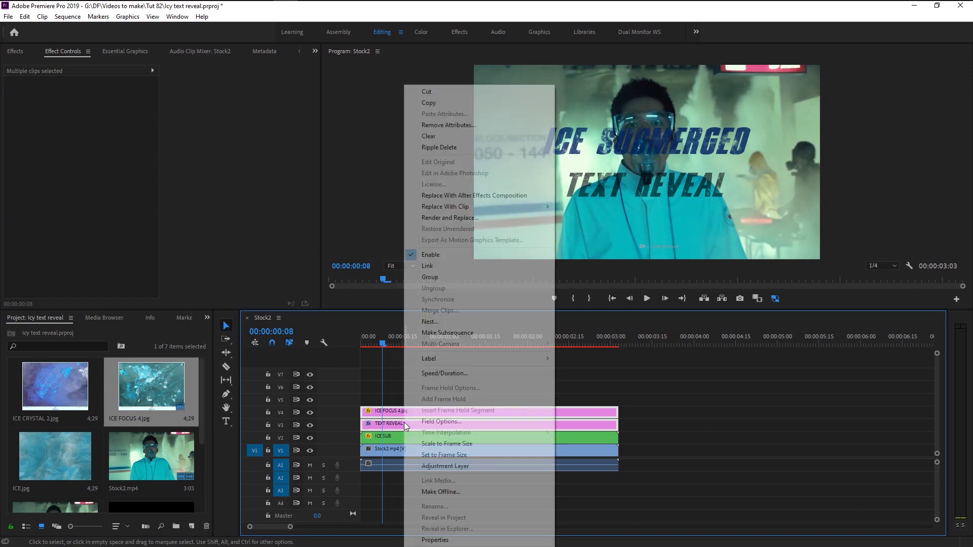
left_click(463, 322)
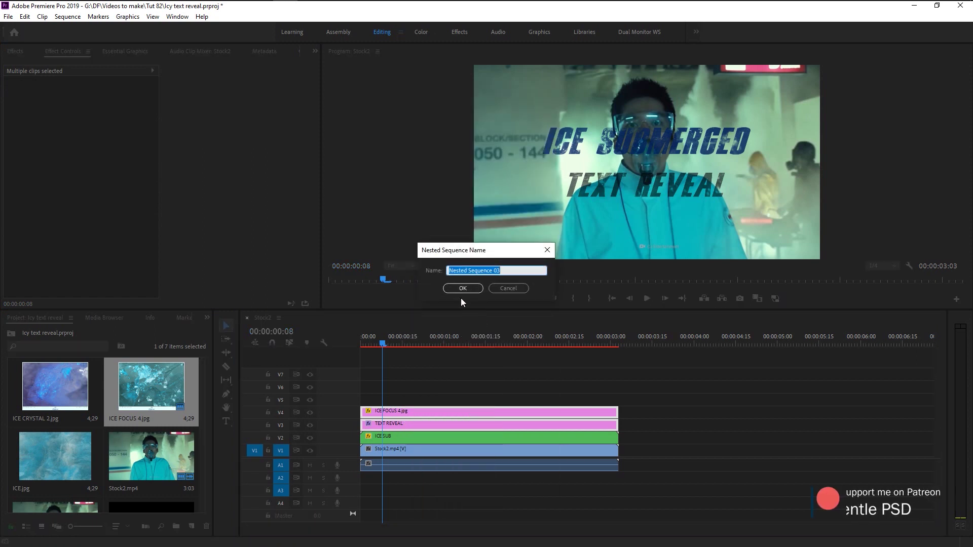
key("BackSpace")
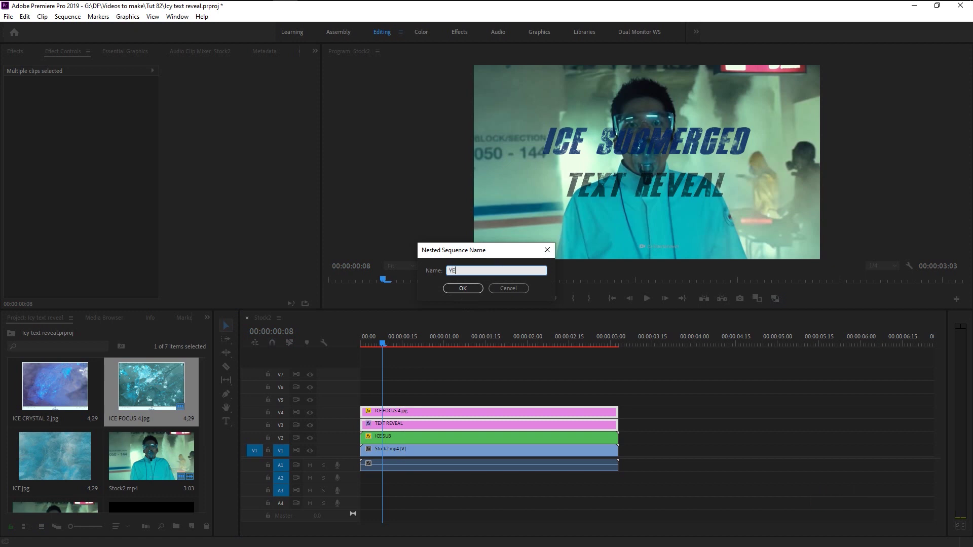
type("TEXT REVEAL")
left_click(463, 288)
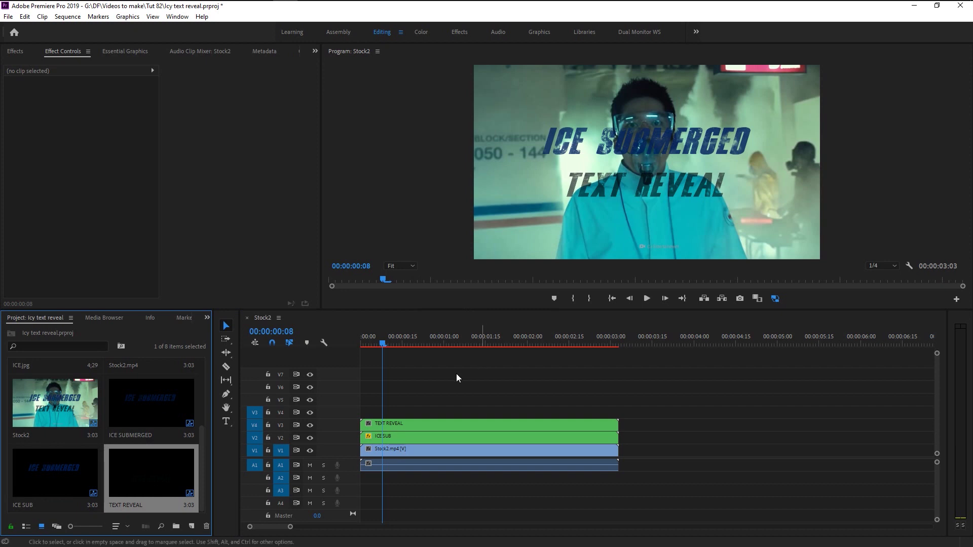
- Duplicate the TEXT REVEAL nest onto track V4 and nest both copies together under the default name
left_click(412, 424)
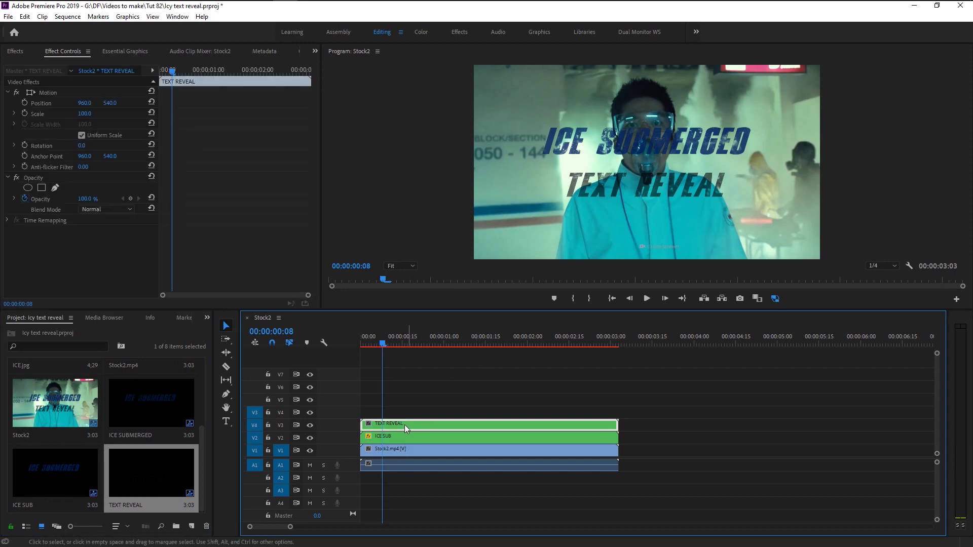
left_click_drag(403, 424, 403, 417)
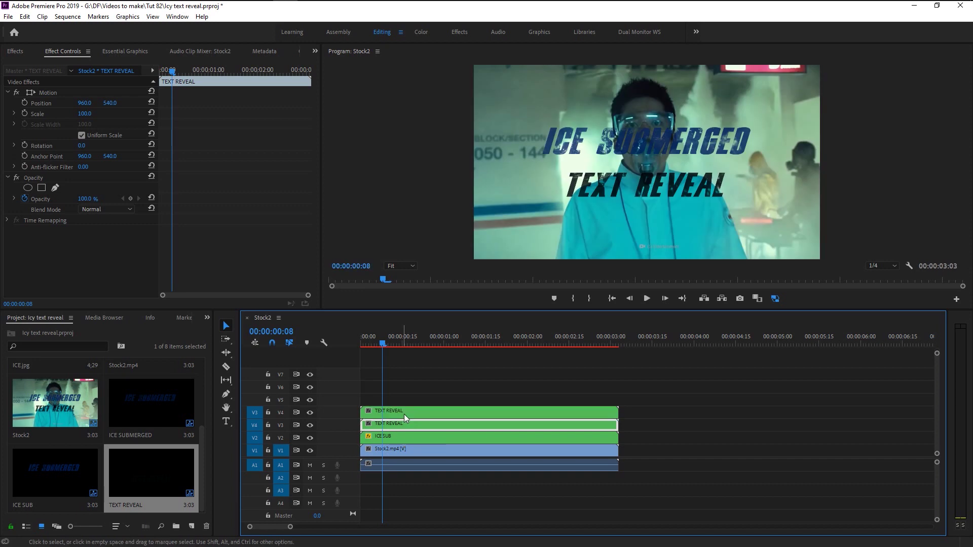
left_click(405, 429, "shift")
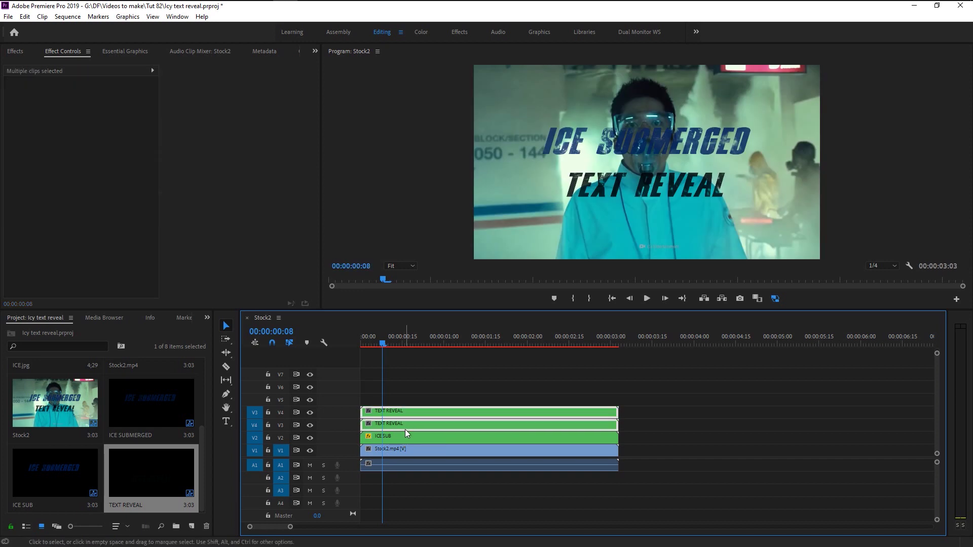
right_click(405, 430)
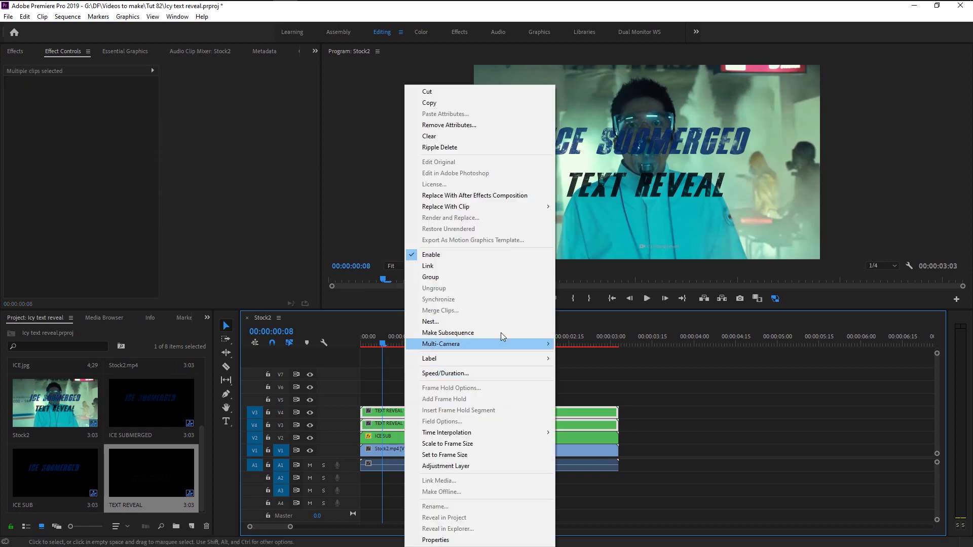
left_click(494, 327)
key("Return")
- Turn off opacity keyframing on the new combined text nest and set its opacity to 92%
left_click(433, 420)
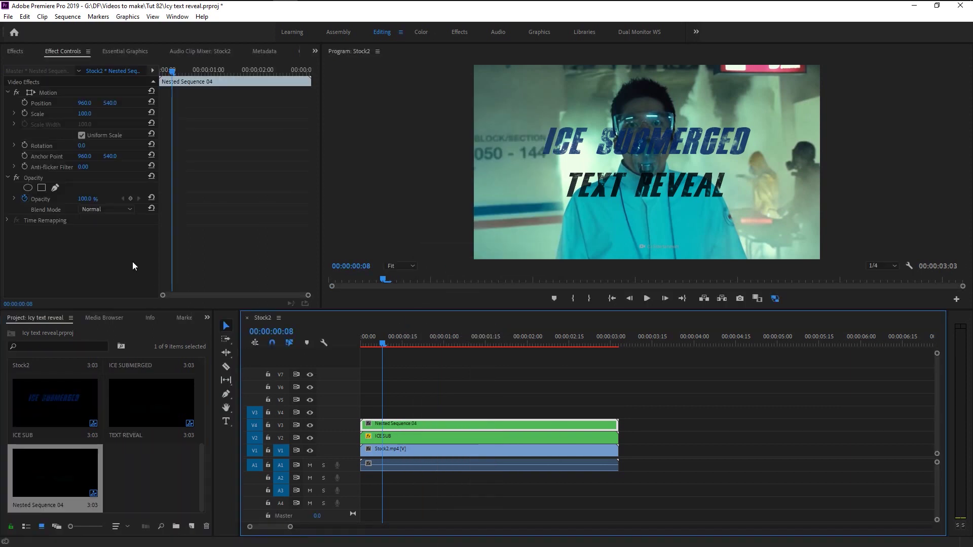
left_click(25, 201)
left_click_drag(85, 199, 81, 199)
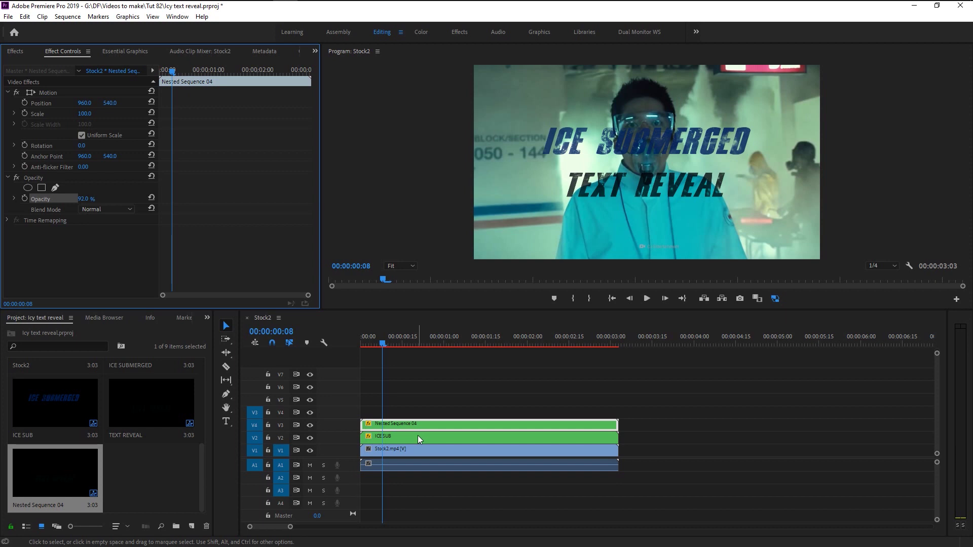
left_click(416, 415)
- Place ICE FOCUS 4.jpg on track V4 at the sequence start and trim it to the end of the clips below
scroll(157, 491, "up", 2)
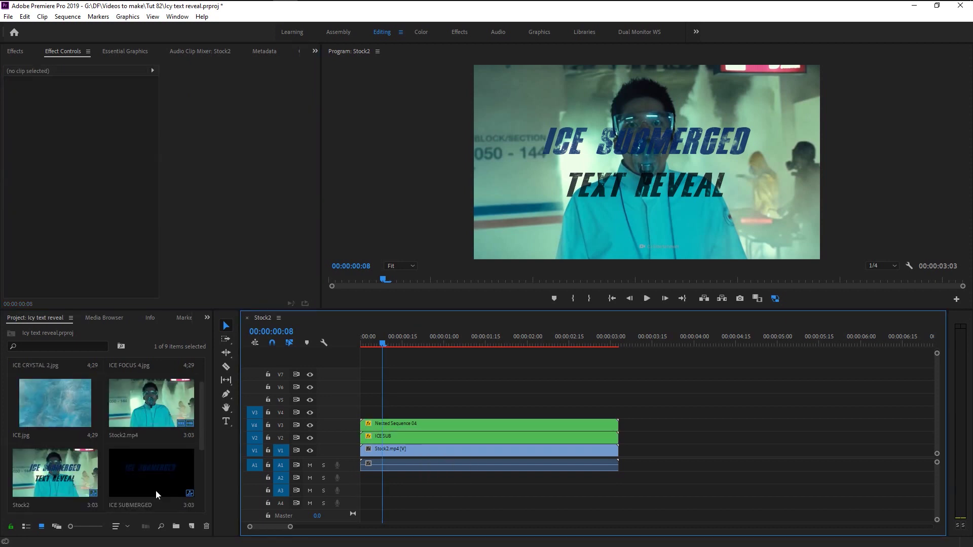
scroll(156, 491, "up", 1)
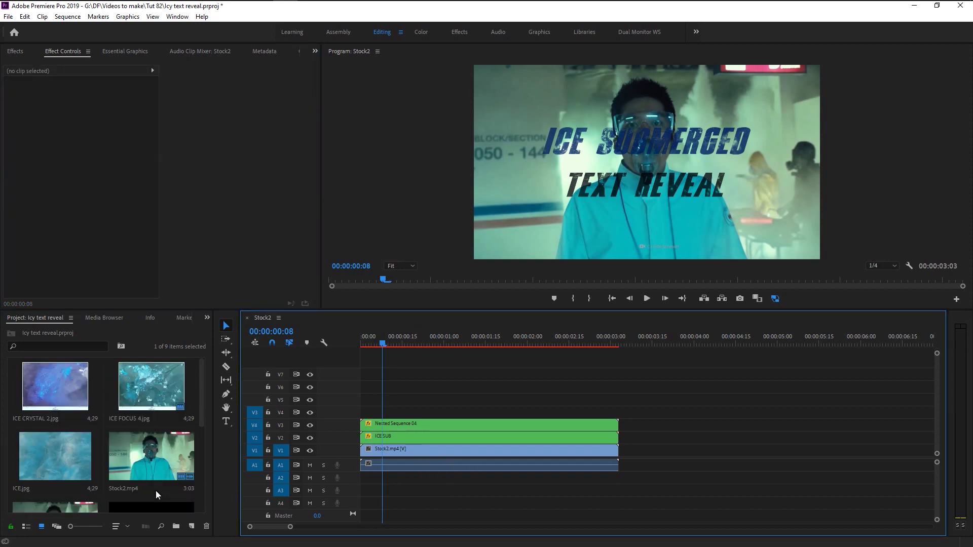
left_click(151, 397)
left_click_drag(144, 392, 352, 415)
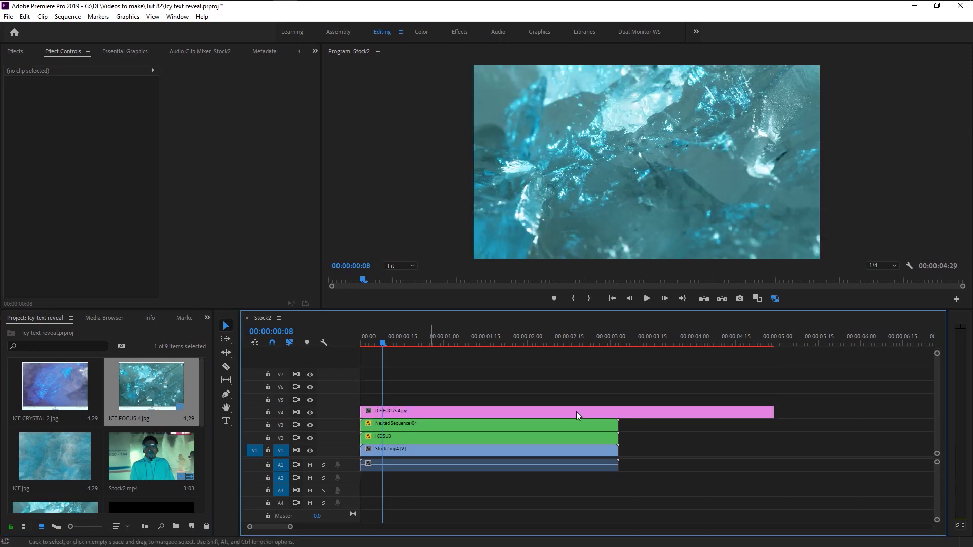
left_click_drag(771, 413, 619, 419)
- Turn off opacity keyframing on ICE FOCUS 4.jpg, and set its blend mode to Overlay at 40% opacity
left_click(577, 414)
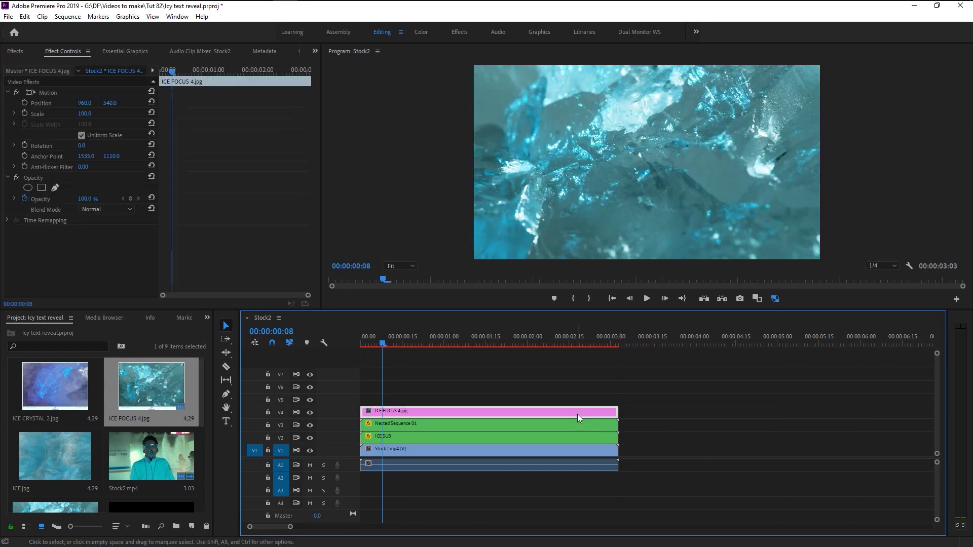
left_click(24, 199)
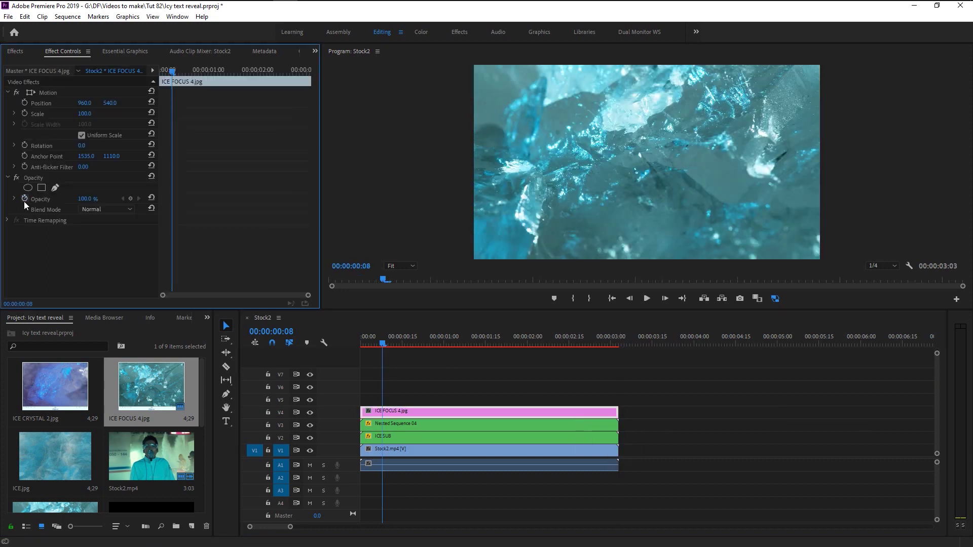
left_click(101, 207)
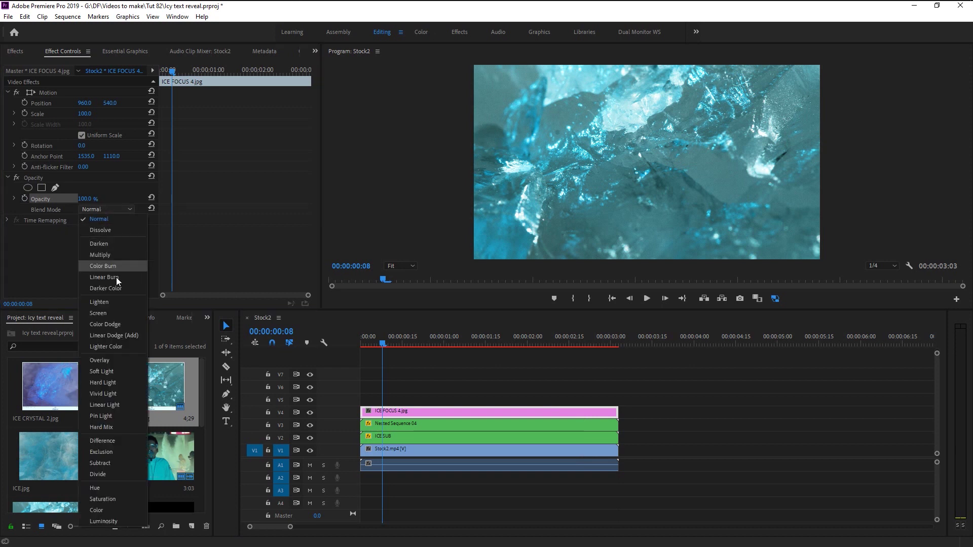
left_click(114, 359)
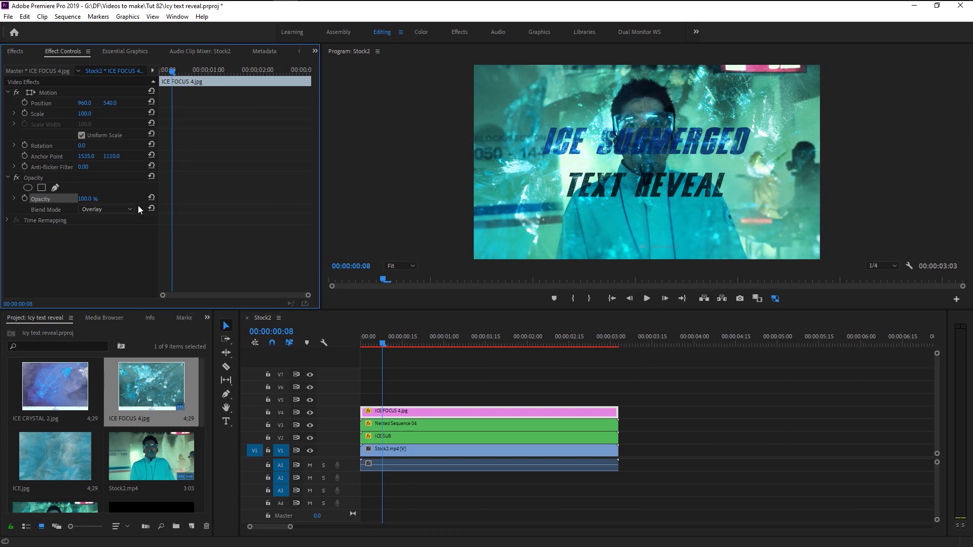
type("75")
key("Return")
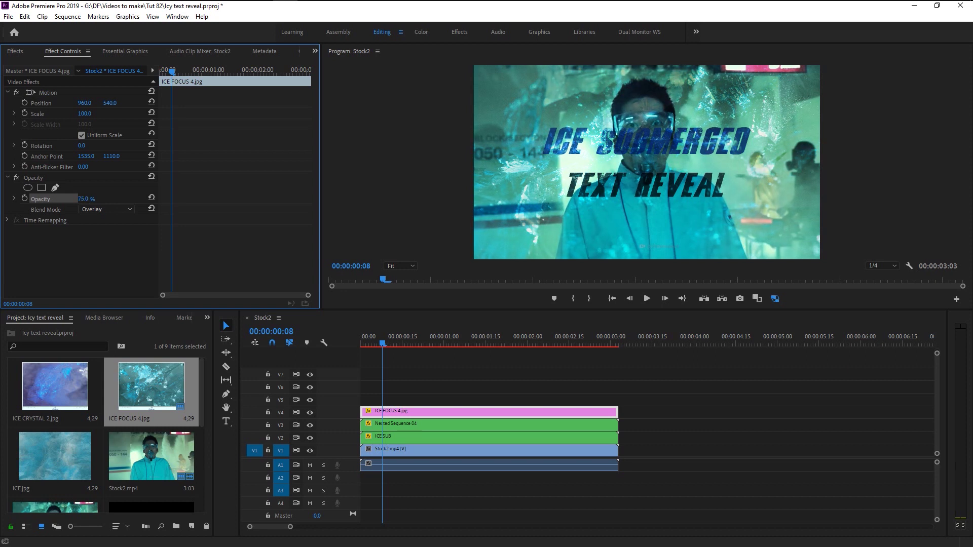
left_click_drag(85, 199, 60, 199)
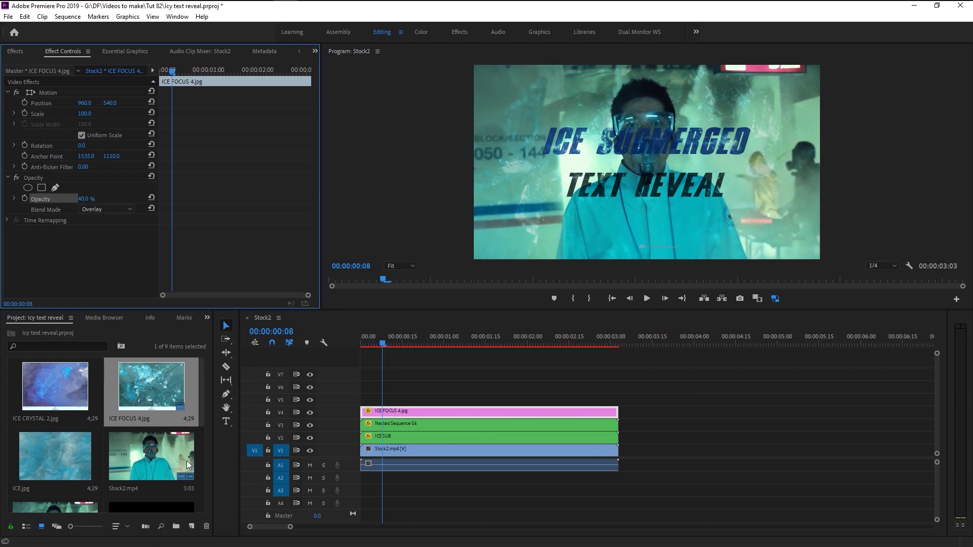
- Stack ICE.jpg on track V5 from the sequence start and trim it to match the clips below
left_click(23, 458)
left_click_drag(38, 456, 344, 401)
left_click_drag(770, 398, 619, 398)
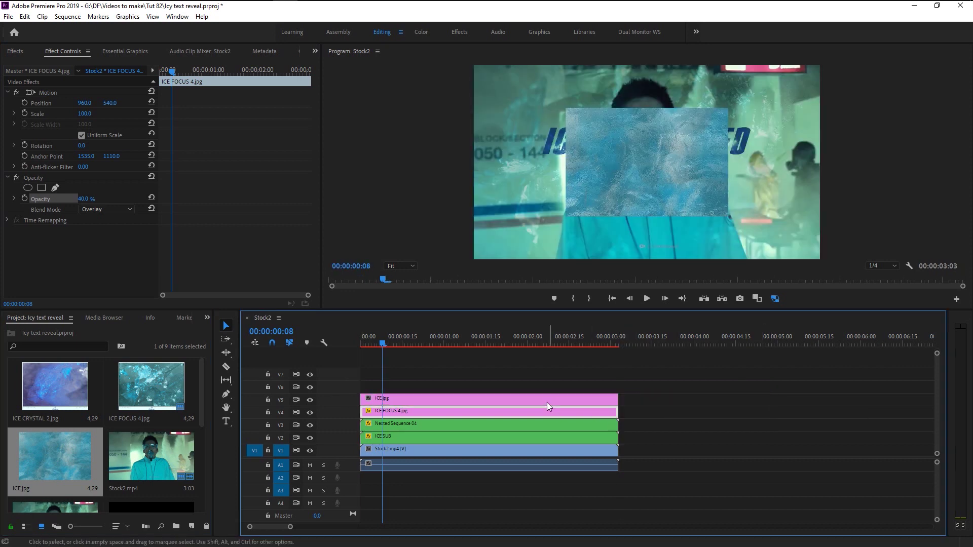
- Enlarge the ICE.jpg clip to a scale of 227 so it fills the frame
left_click(546, 403)
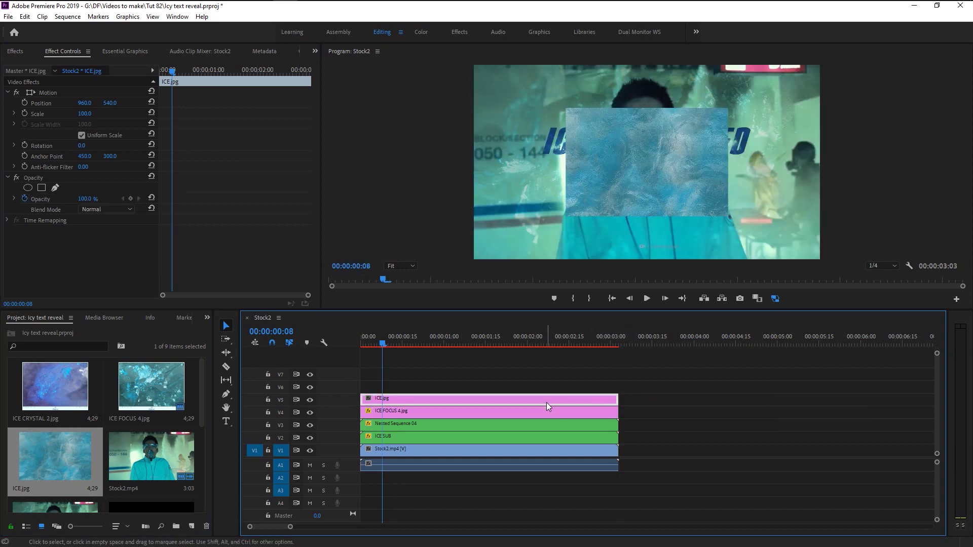
left_click(85, 113)
type("200")
key("Return")
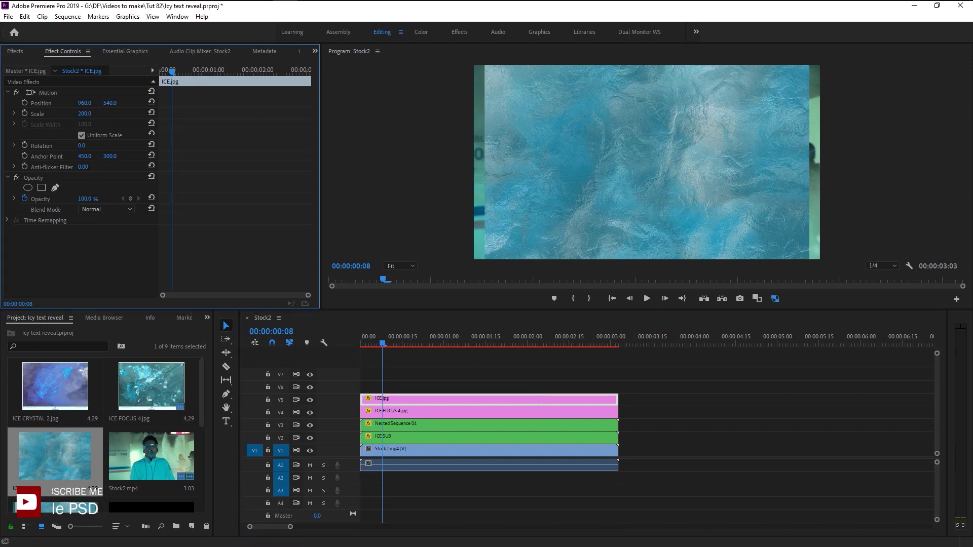
left_click_drag(84, 114, 103, 119)
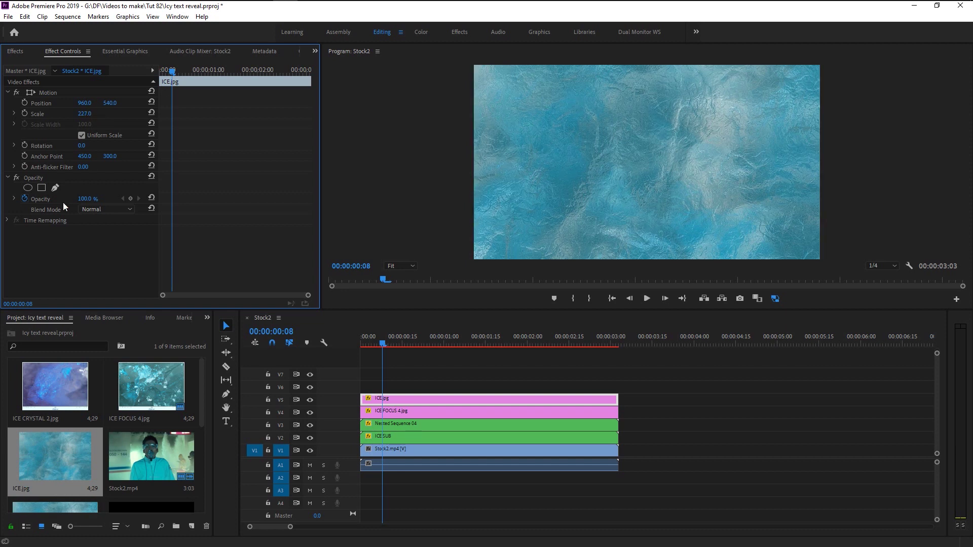
- Set the ICE.jpg clip's blend mode to Overlay and its opacity to 50%
left_click(111, 209)
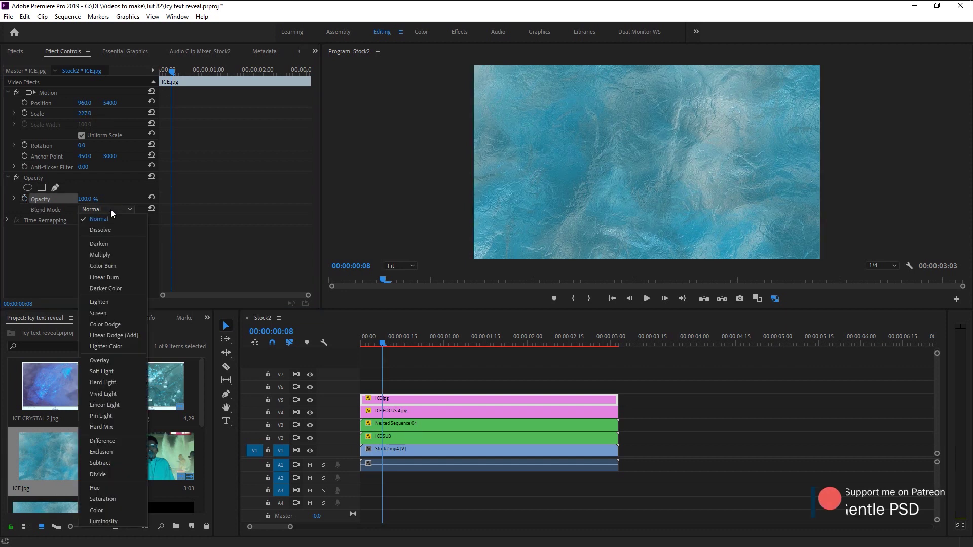
left_click(111, 362)
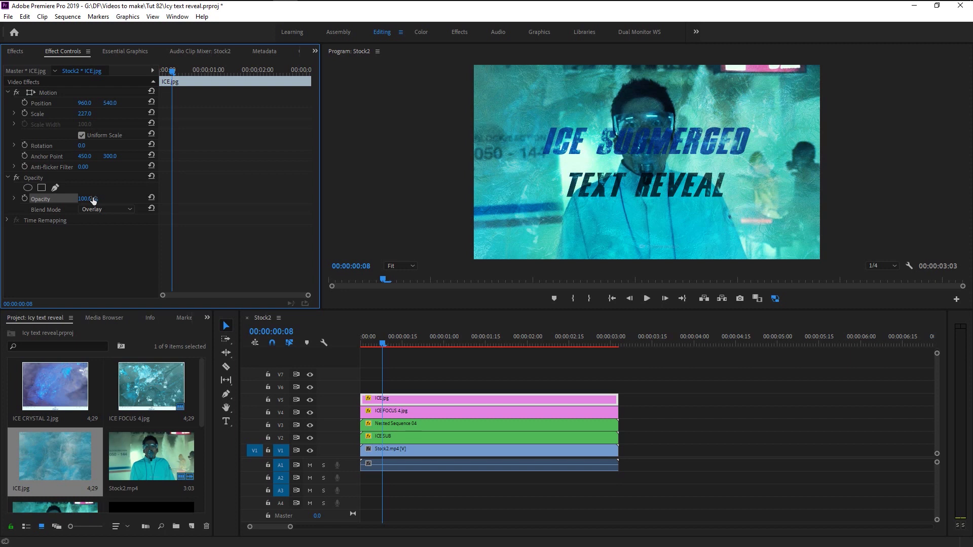
left_click_drag(93, 201, 67, 201)
- Stack ICE CRYSTAL 2.jpg on track V6 from the sequence start and trim it to match the clips below
left_click_drag(601, 311, 600, 322)
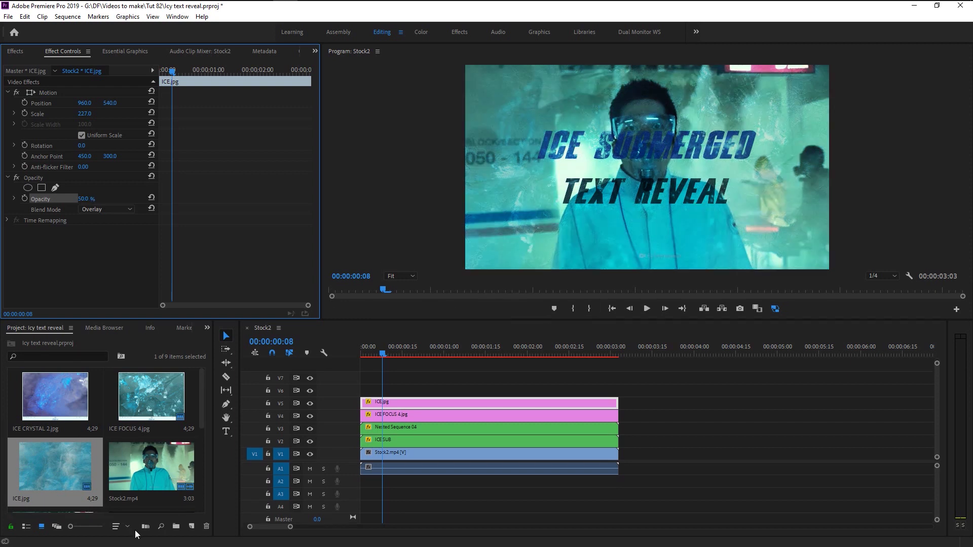
left_click(45, 397)
left_click_drag(45, 398, 327, 399)
left_click_drag(771, 394, 618, 396)
- Turn off opacity keyframing on ICE CRYSTAL 2.jpg, and set its blend mode to Hard Light at 50% opacity
left_click(453, 393)
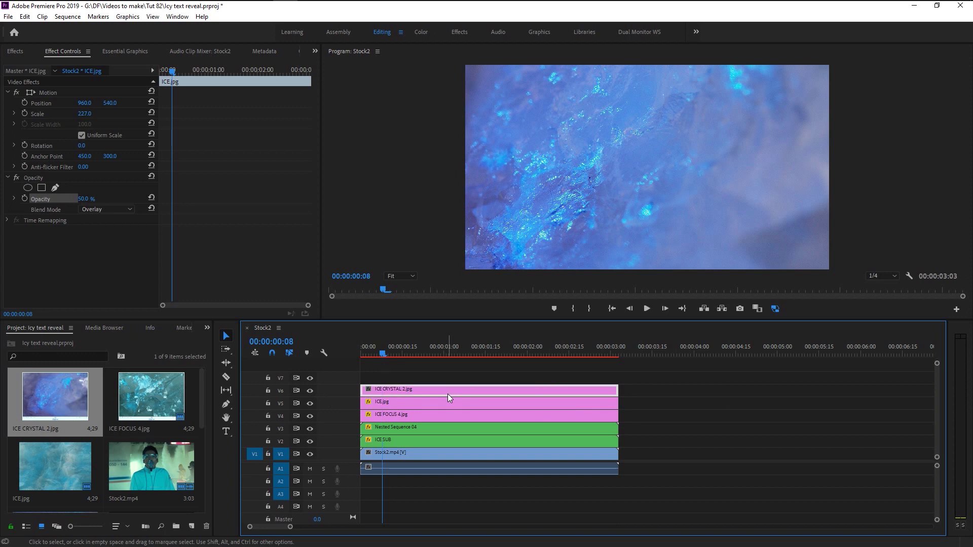
left_click(46, 203)
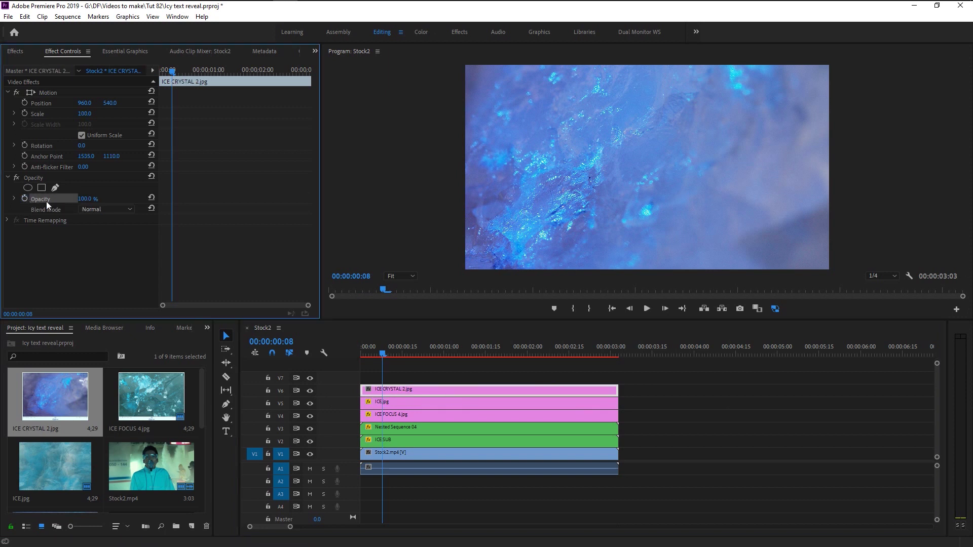
left_click(96, 209)
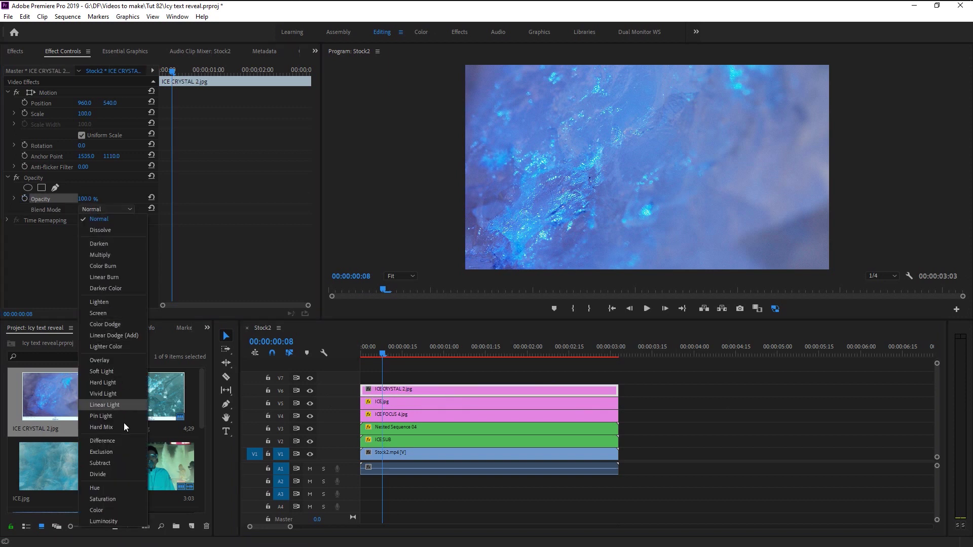
left_click(117, 385)
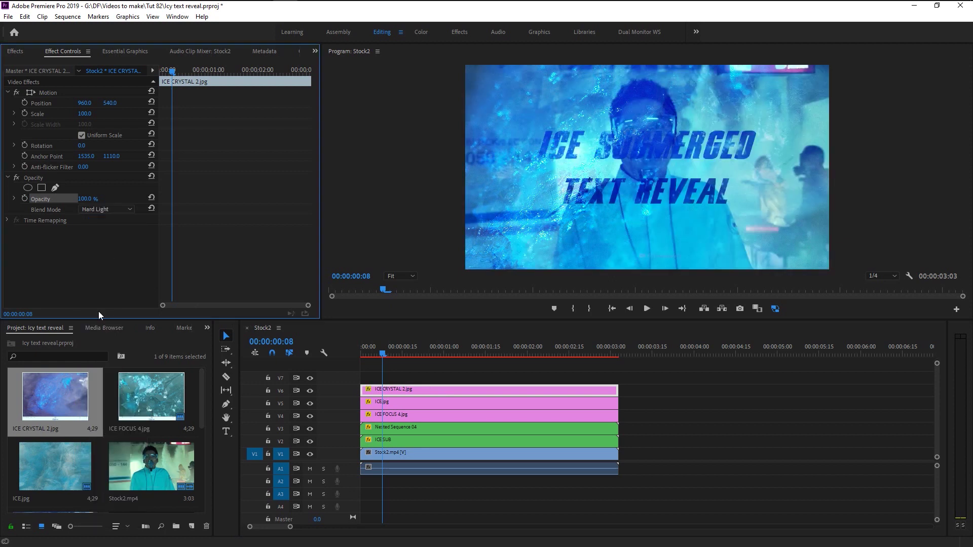
left_click(85, 198)
type("50")
key("Return")
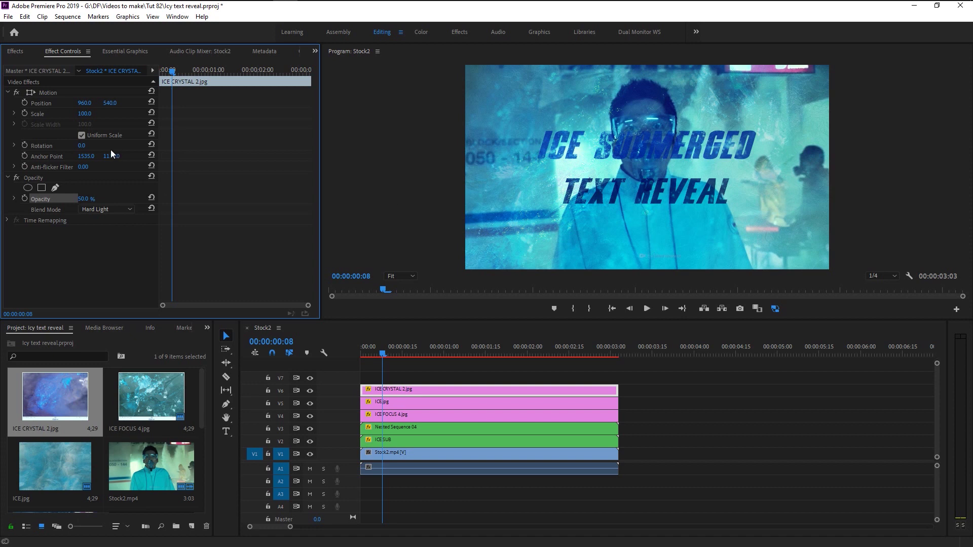
- Rotate the ICE CRYSTAL 2.jpg clip to 180° and set its opacity to 45%
left_click(95, 144)
type("180")
key("Return")
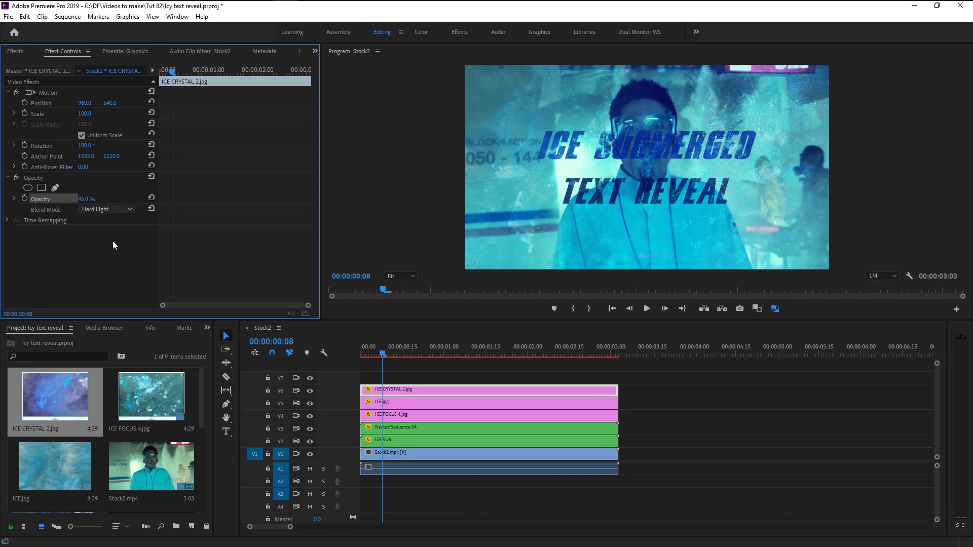
- Animate the ICE FOCUS 4.jpg clip's scale from 100 at the sequence start to 110 at 00:00:03:02
left_click(375, 404)
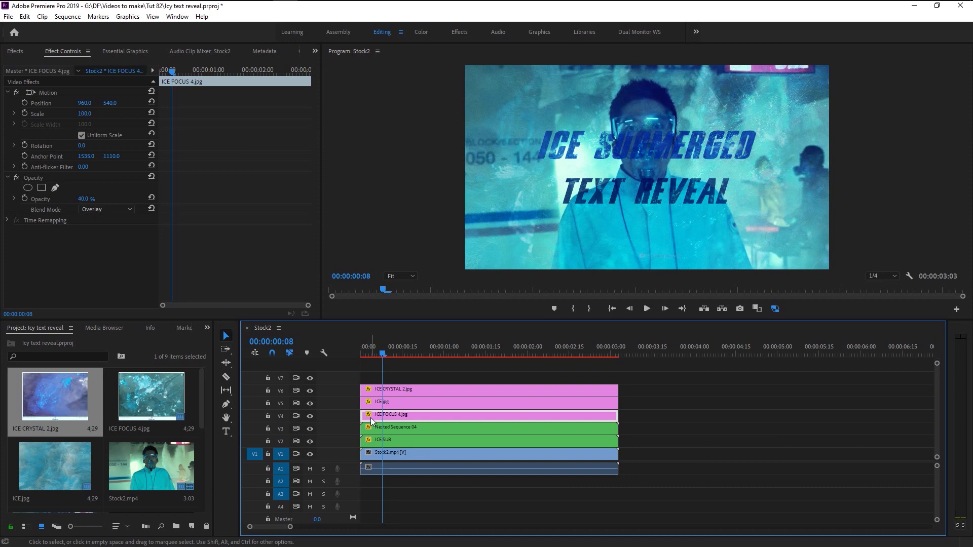
left_click_drag(377, 350, 357, 349)
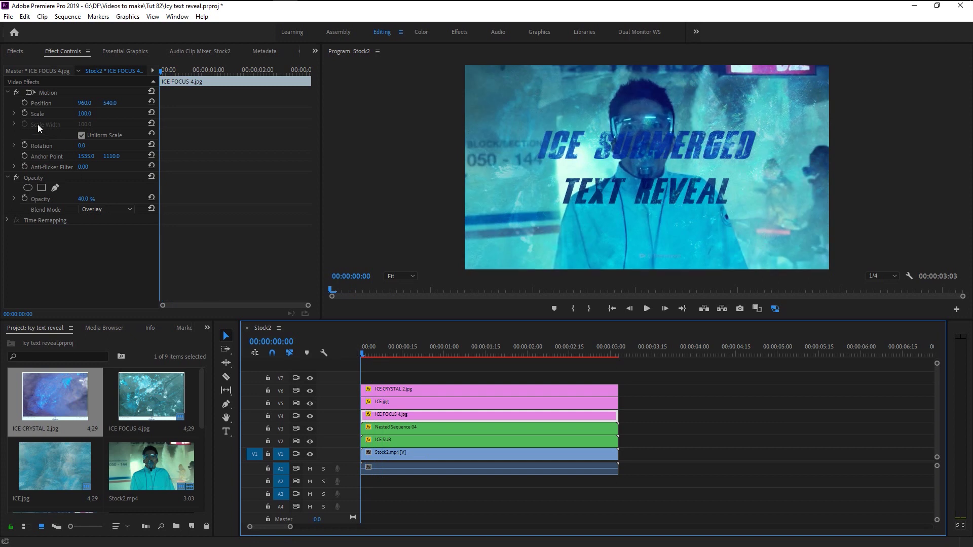
left_click(24, 114)
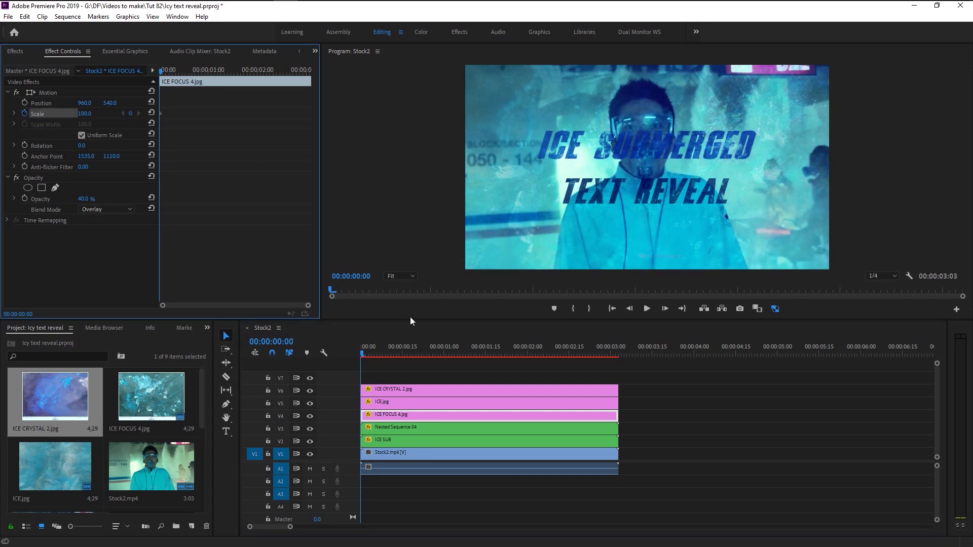
left_click_drag(607, 349, 617, 349)
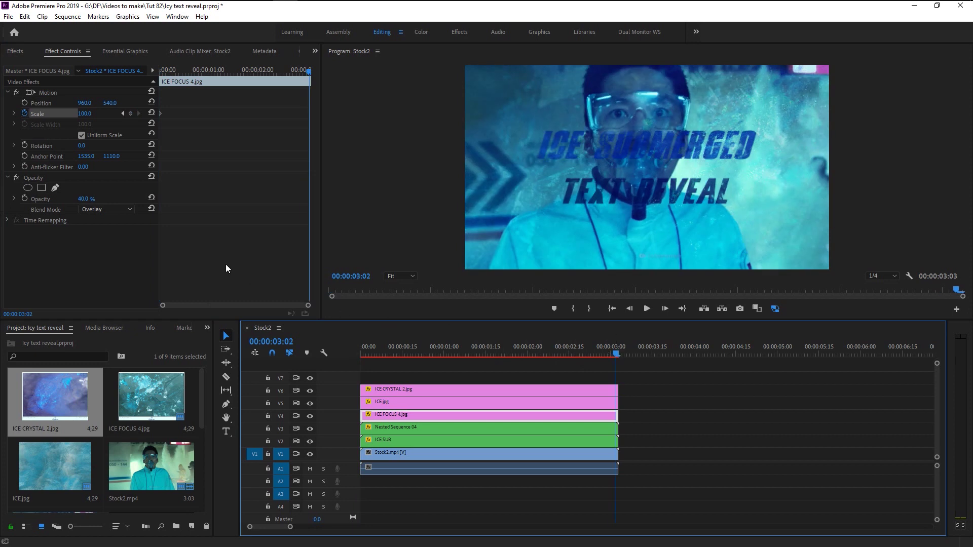
left_click(84, 114)
type("110.0")
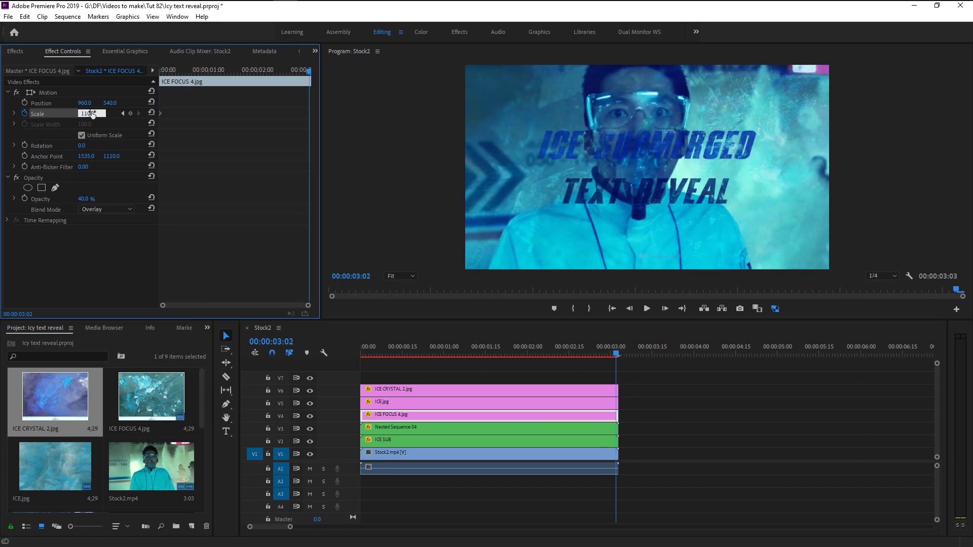
key("Return")
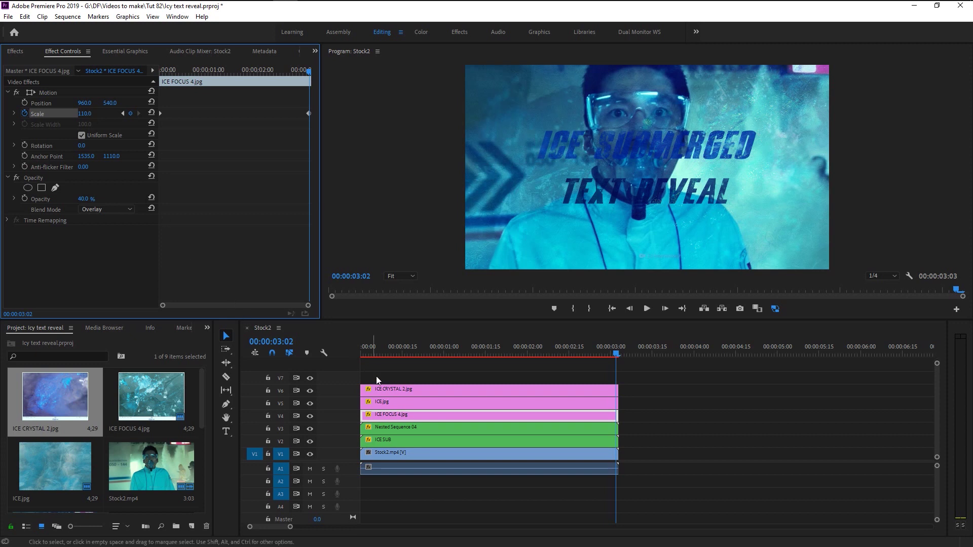
- Add a scale keyframe of 110 to the ICE CRYSTAL 2.jpg clip at the sequence start
left_click(397, 402)
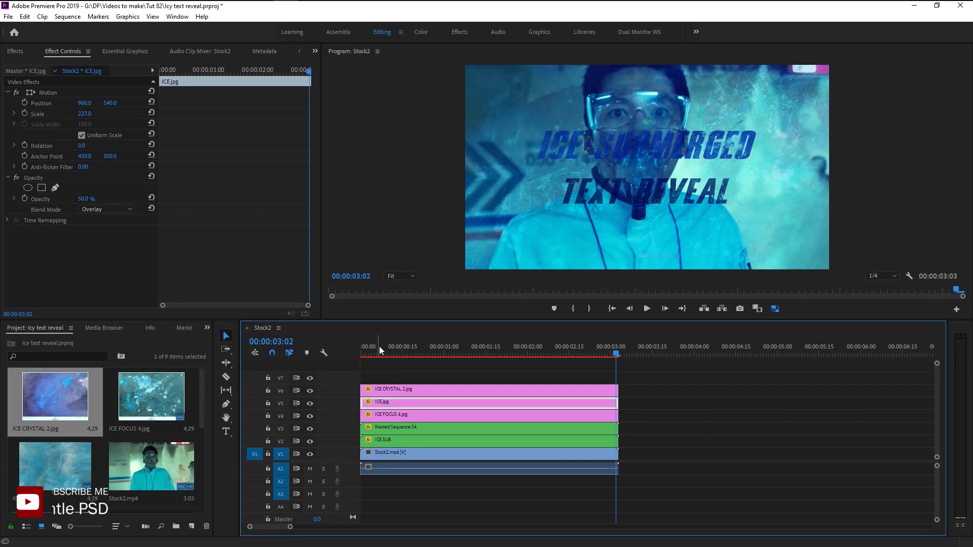
left_click(378, 349)
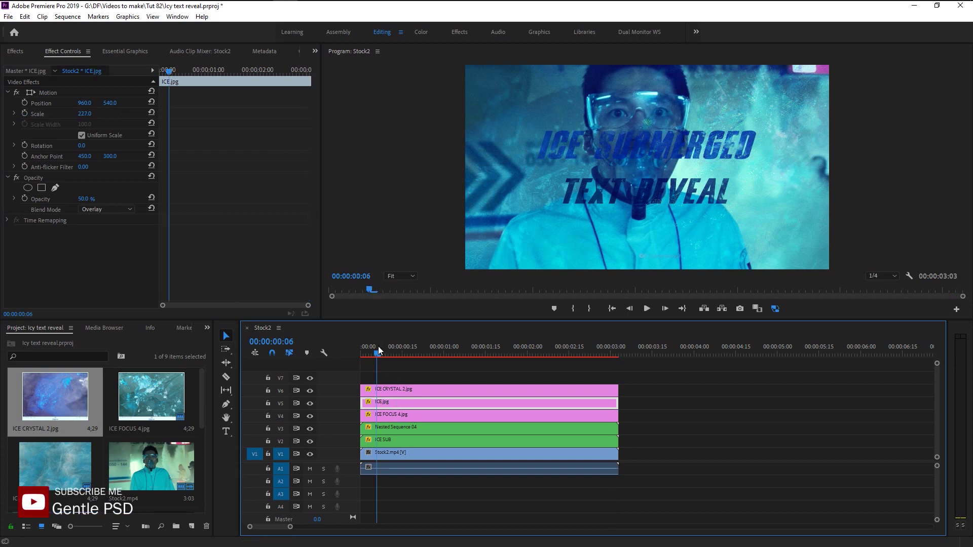
left_click_drag(377, 346, 349, 357)
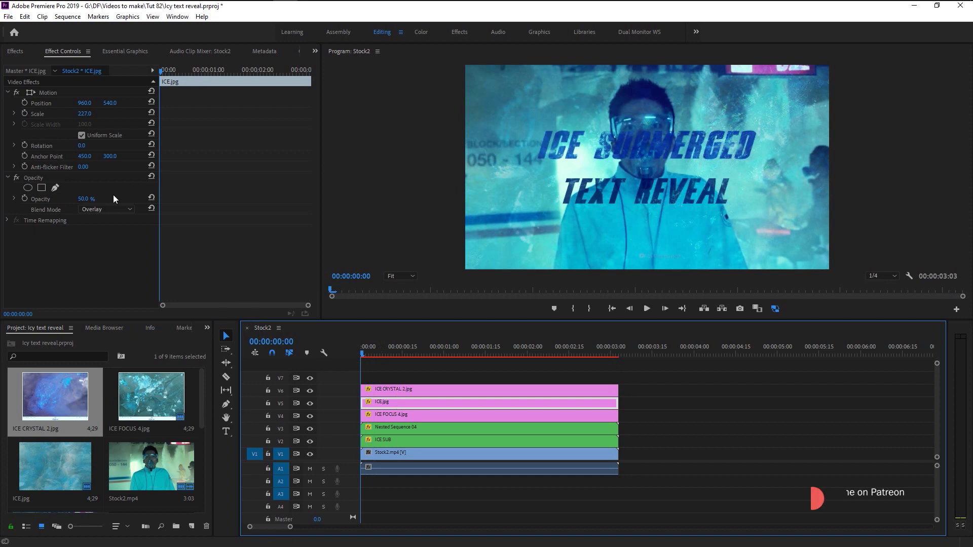
left_click(395, 389)
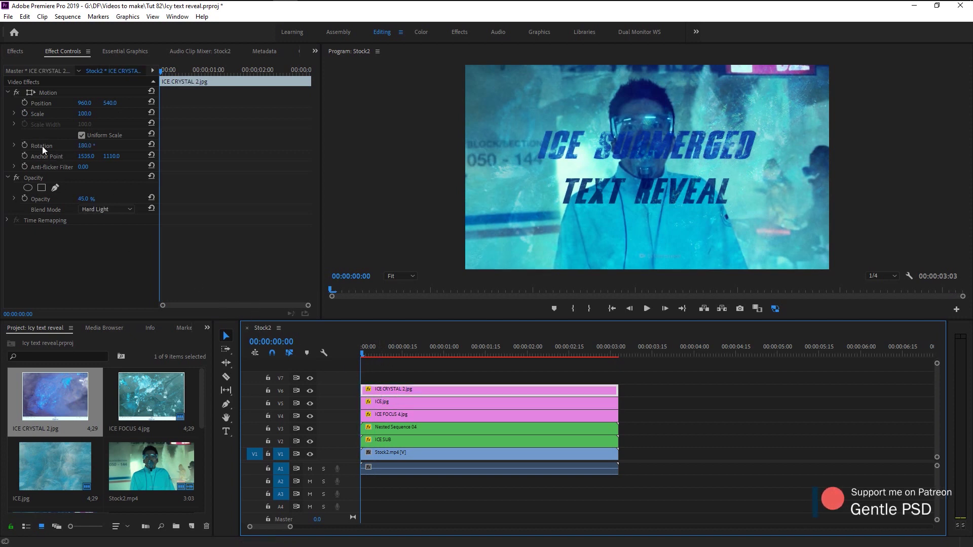
left_click(25, 114)
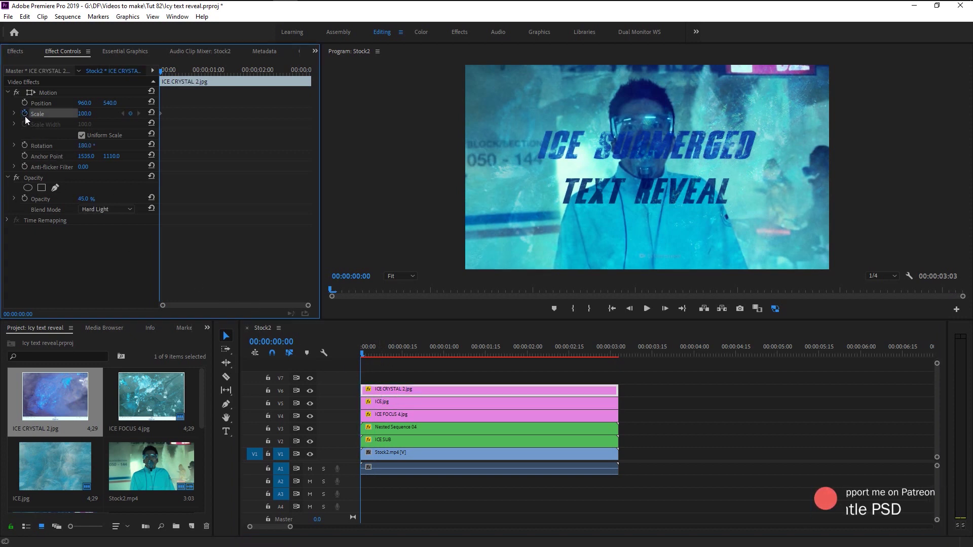
left_click(84, 114)
type("110")
key("Return")
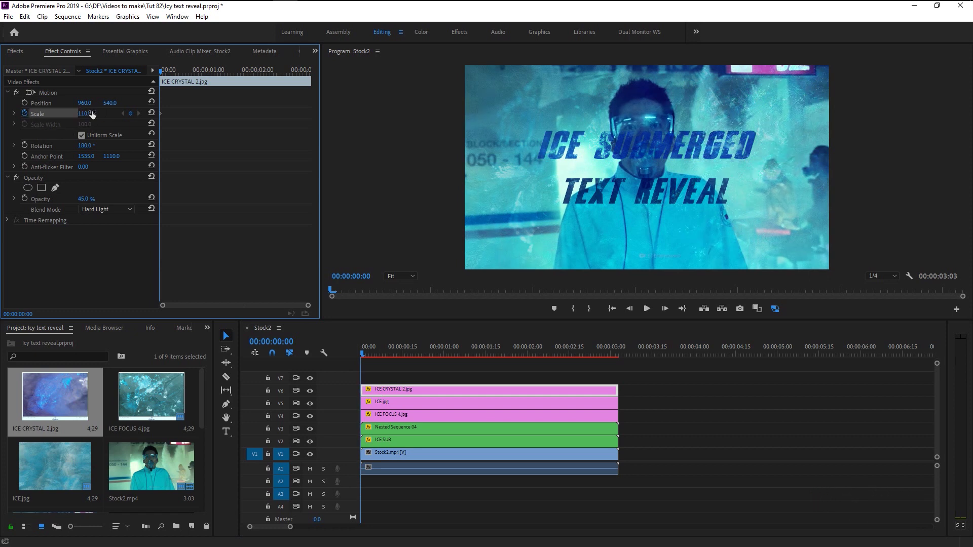
- Set the ICE CRYSTAL 2.jpg clip's scale to 100 at 00:00:03:02 so it shrinks over its duration
left_click(617, 349)
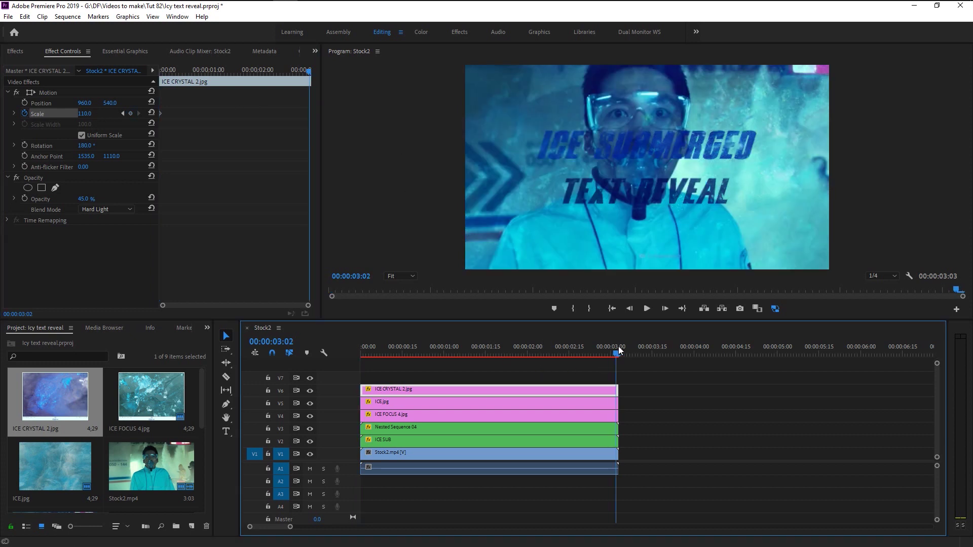
left_click(84, 114)
type("100")
key("Return")
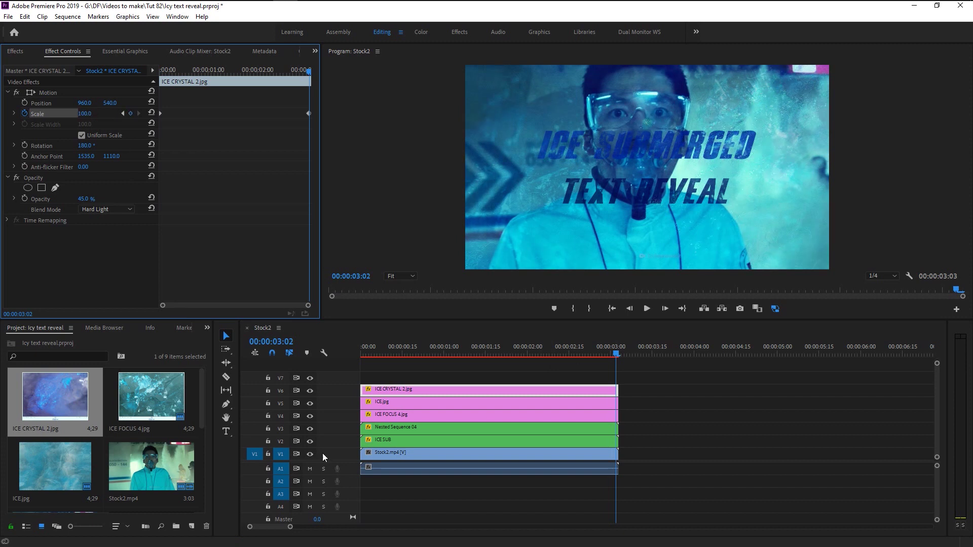
- Render the sequence and play it back from the start to check the texture motion
key("Home")
left_click(507, 509)
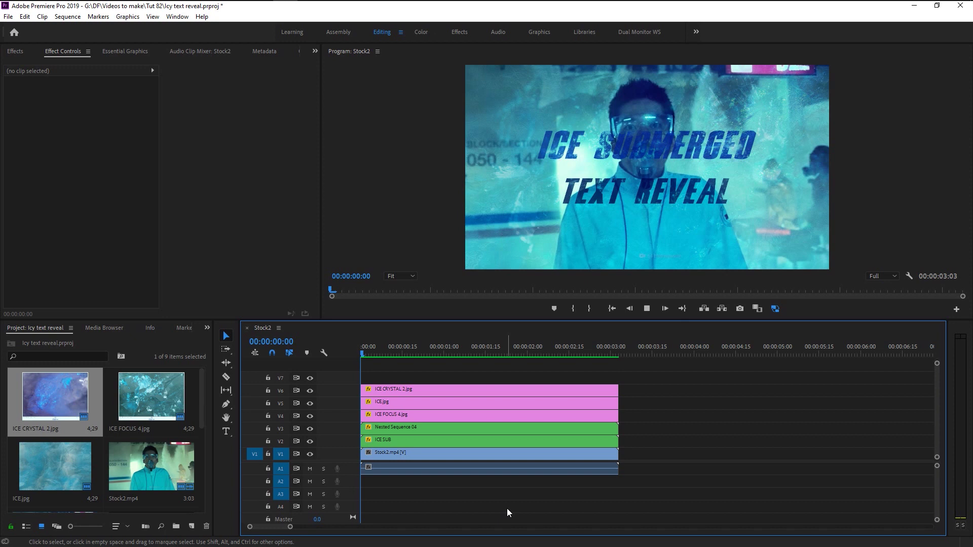
key("space")
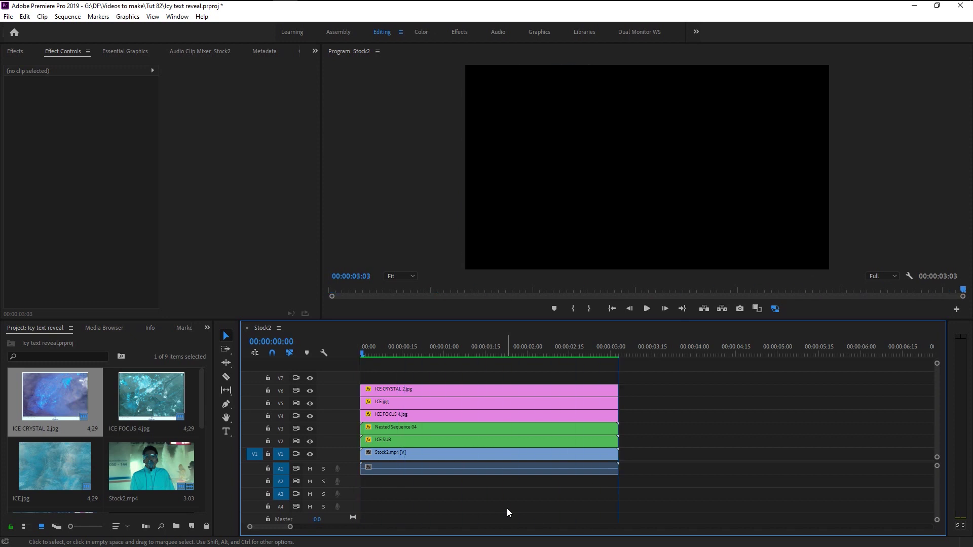
key("space")
key("space")
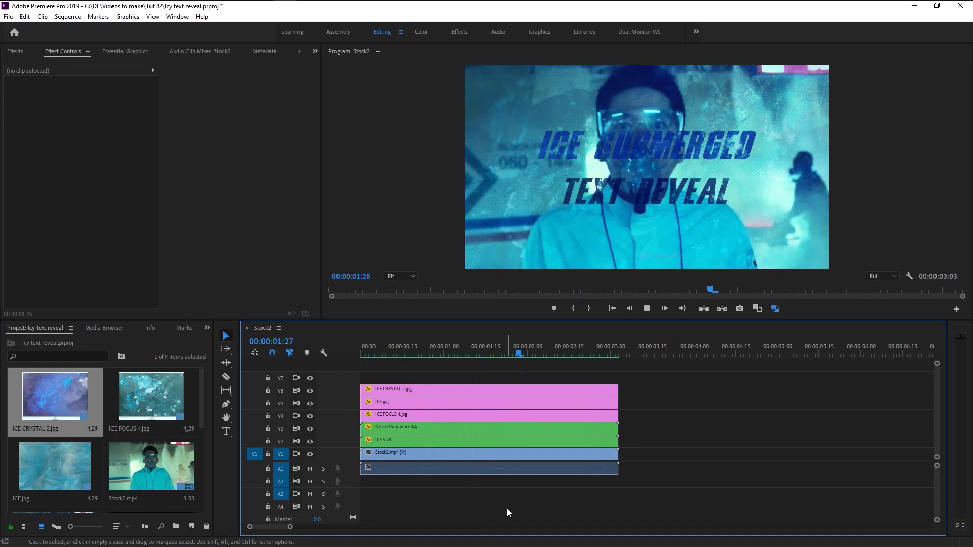
key("space")
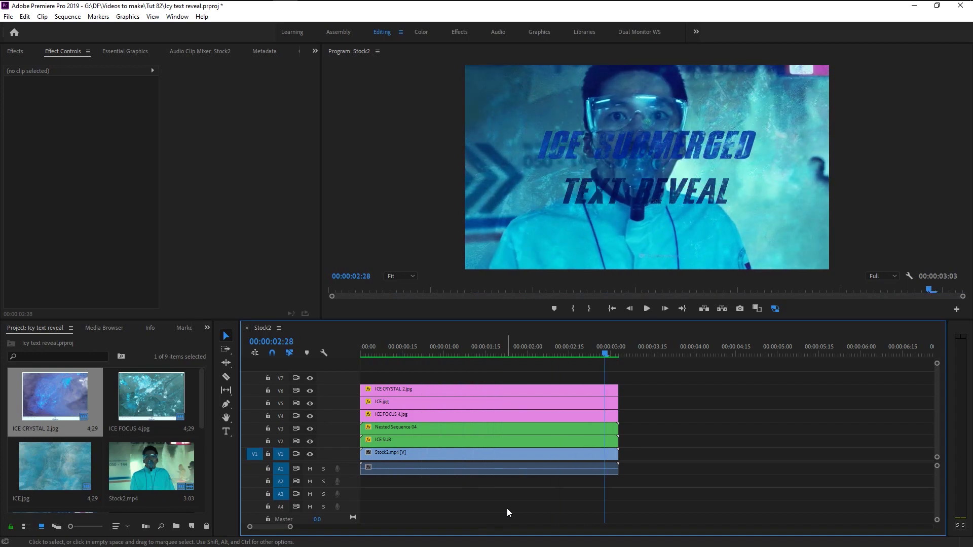
- Set the ICE FOCUS 4.jpg clip's ending scale keyframe at 00:00:03:02 to 115
left_click(530, 415)
mouse_move(604, 350)
left_mouse_down()
mouse_move(619, 357)
mouse_move(608, 358)
left_mouse_up()
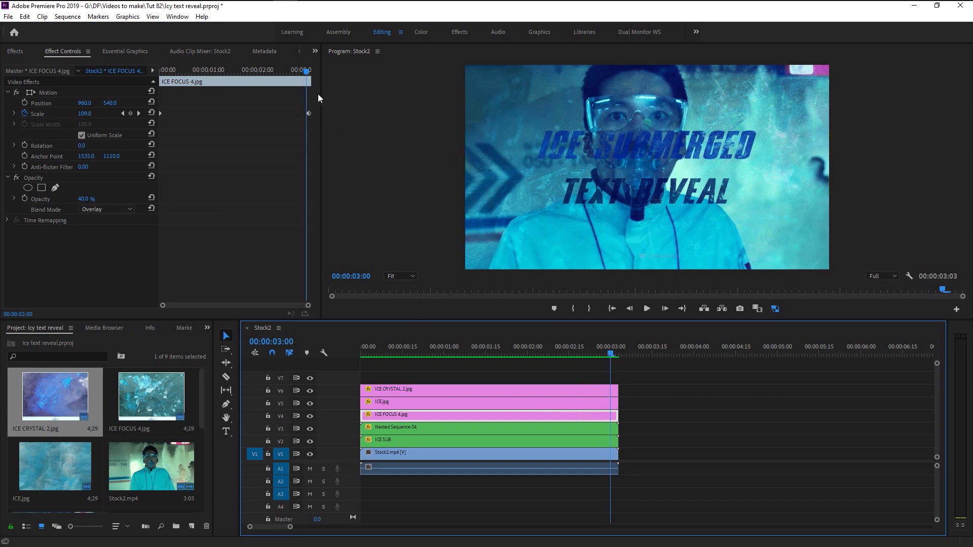
left_click_drag(306, 71, 308, 71)
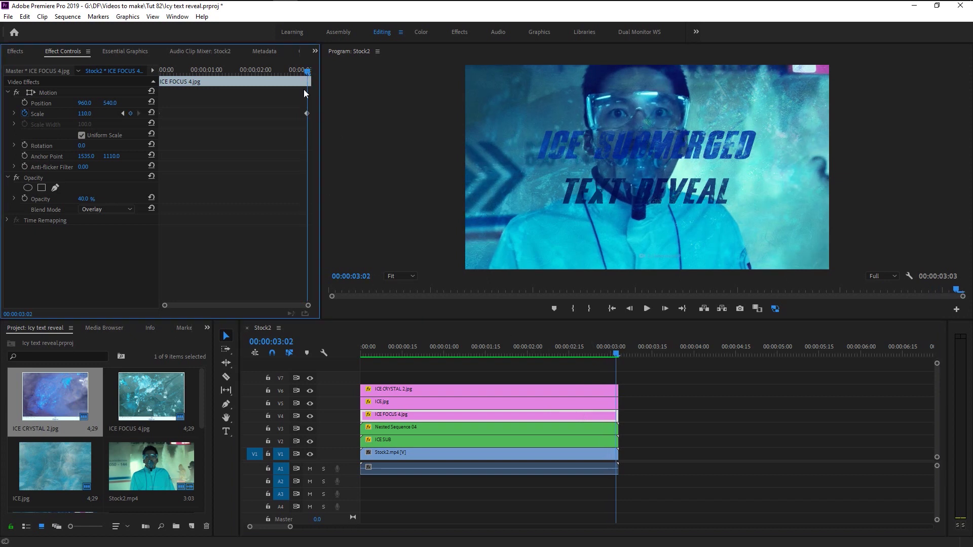
left_click(82, 113)
type("115")
key("Return")
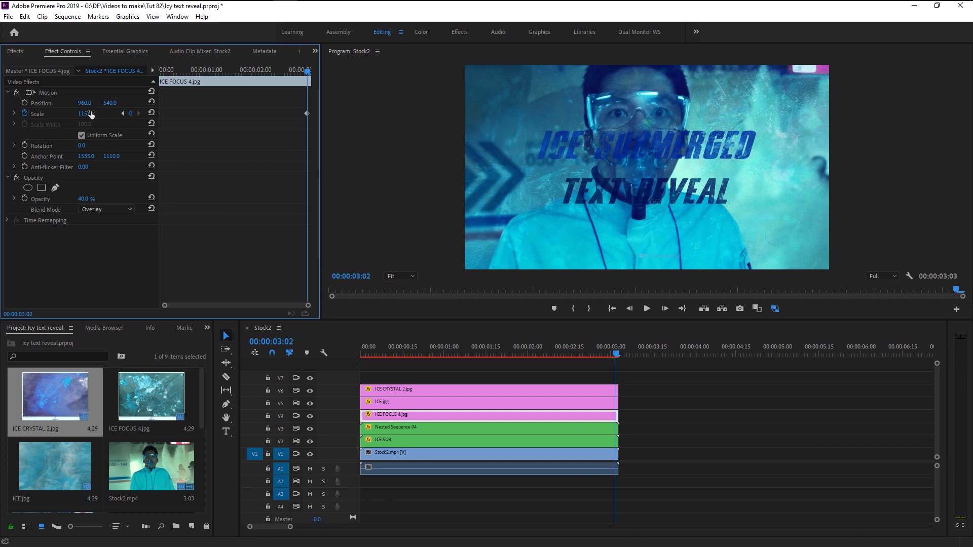
- Set the ICE CRYSTAL 2.jpg clip's starting scale keyframe at 00:00:00:00 to 115
left_click(410, 391)
left_click(165, 71)
left_click_drag(157, 73, 154, 74)
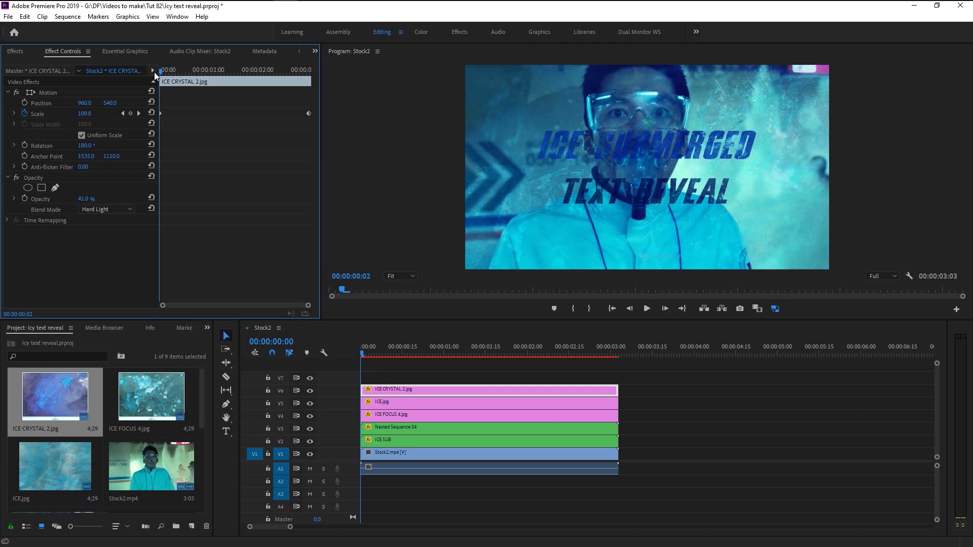
left_click(92, 111)
type("115")
key("Return")
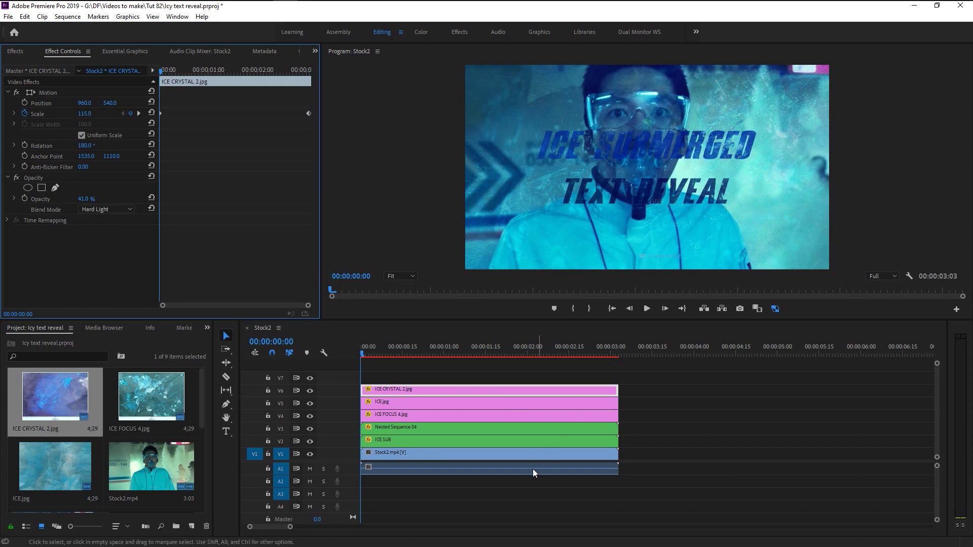
- Add a scale keyframe of 110 to the ICE SUB clip on track V2 at the sequence start
left_click(473, 526)
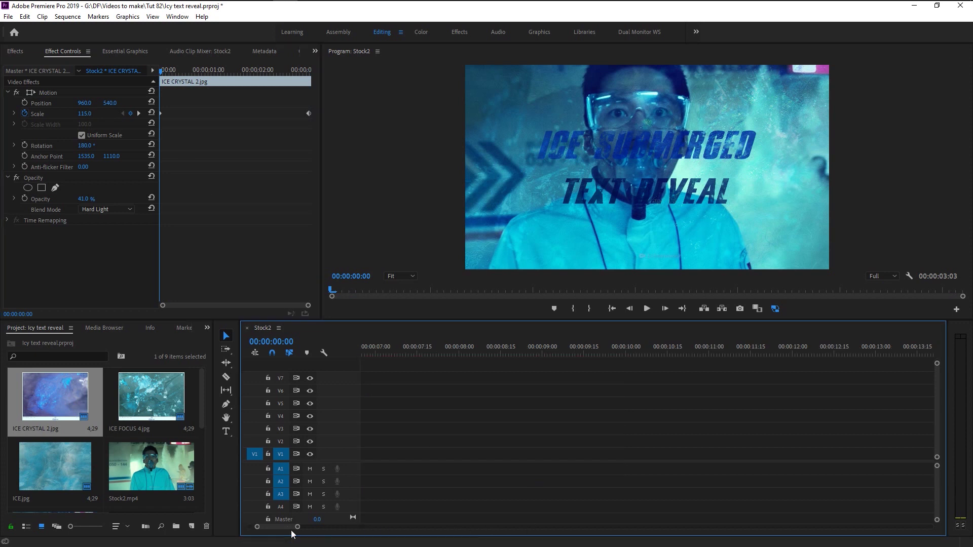
left_click_drag(269, 528, 254, 527)
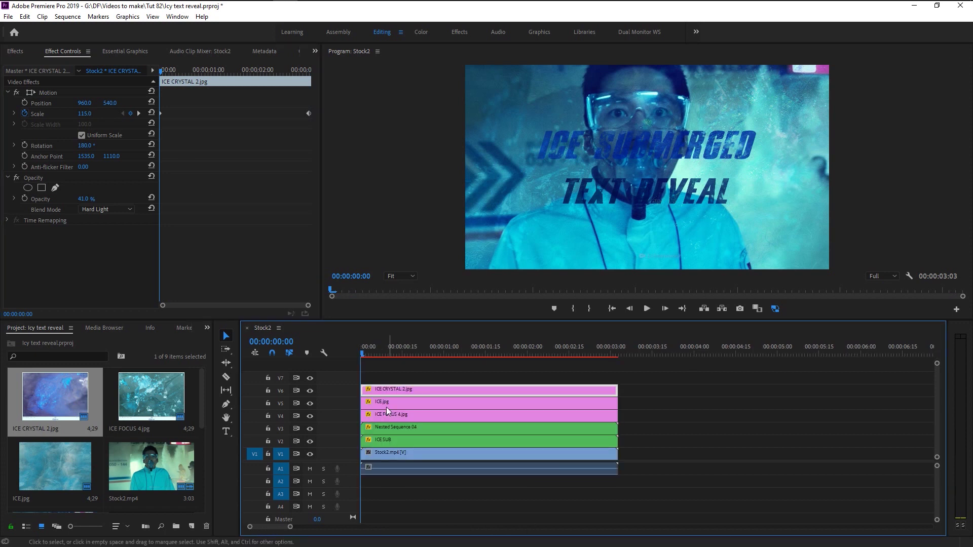
left_click(363, 357)
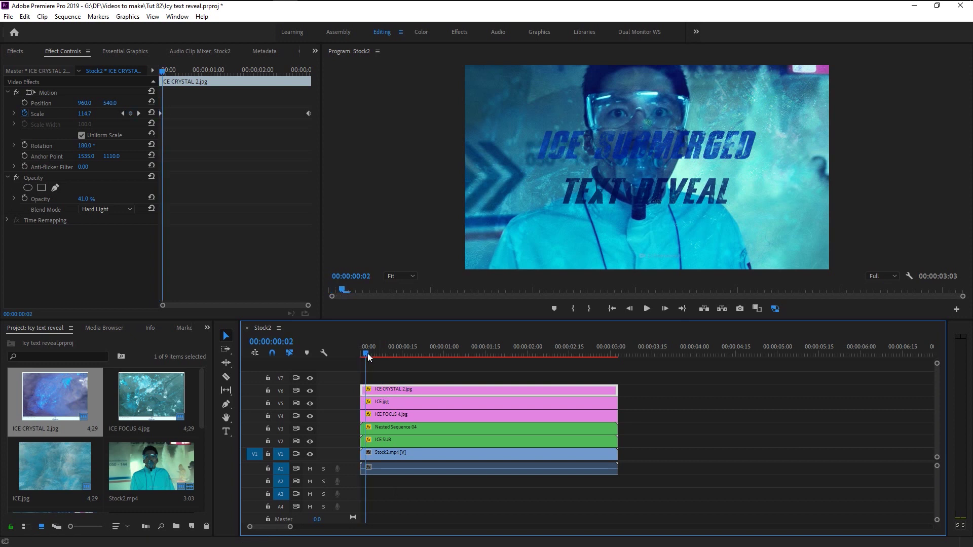
left_click(362, 357)
left_click(384, 404)
left_click(398, 431)
left_click(397, 439)
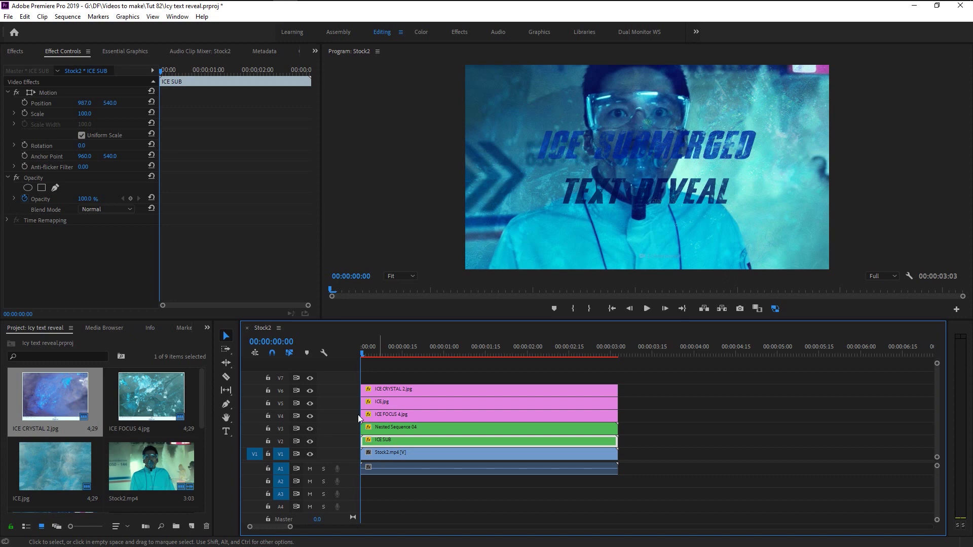
left_click(24, 114)
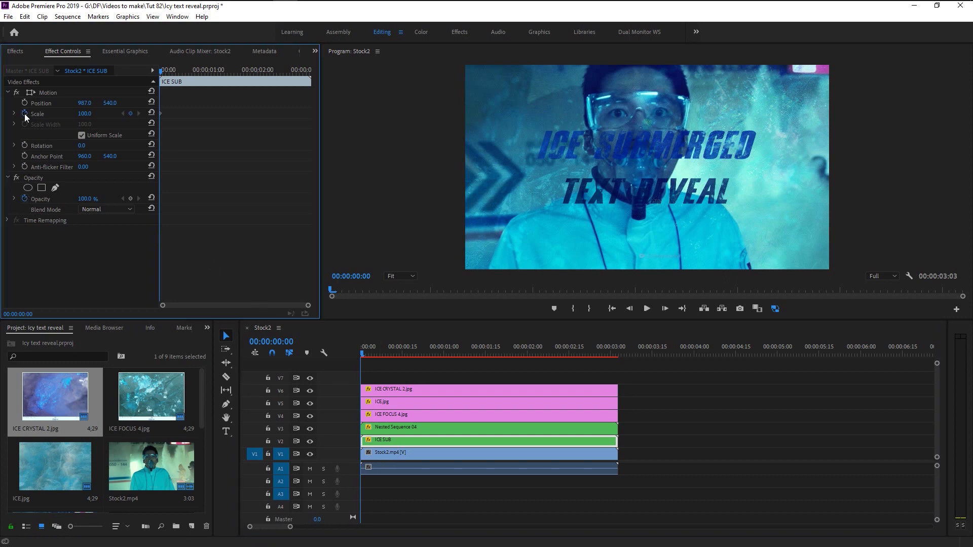
left_click_drag(90, 112, 95, 113)
- Set the ICE SUB clip's scale to 100 at 00:00:03:02 as its ending keyframe
left_click_drag(612, 348, 616, 348)
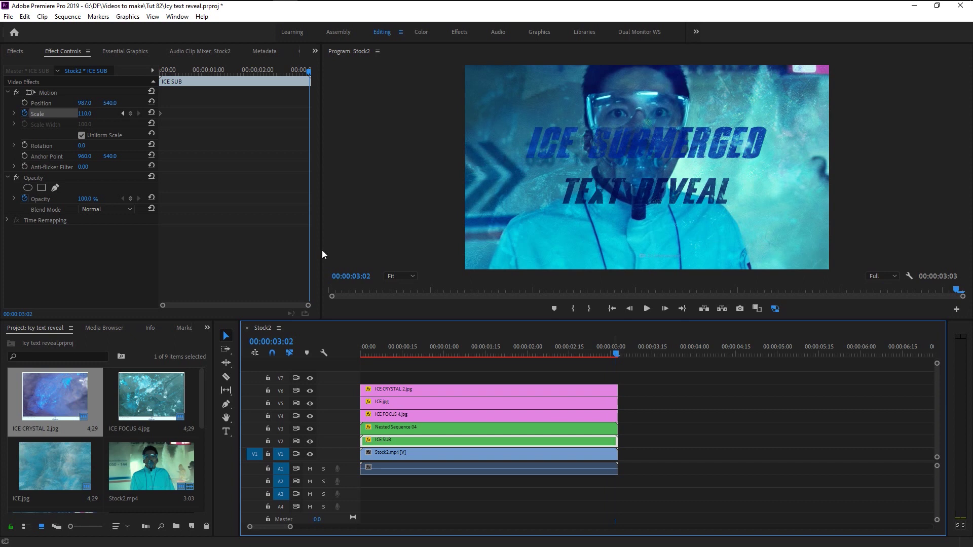
left_click(86, 113)
type("100")
key("Return")
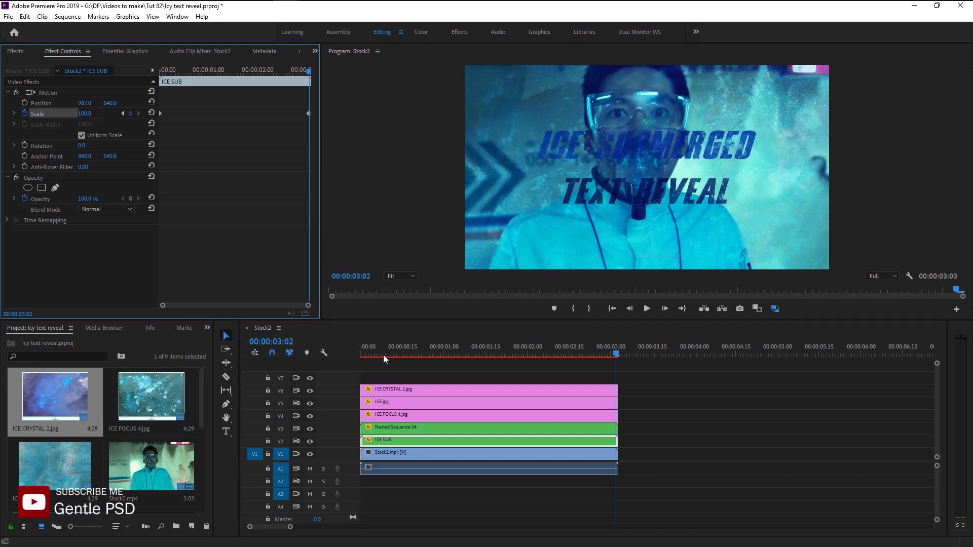
- Add a scale keyframe of 90 to the Nested Sequence 04 clip at the sequence start
left_click(348, 355)
key("Home")
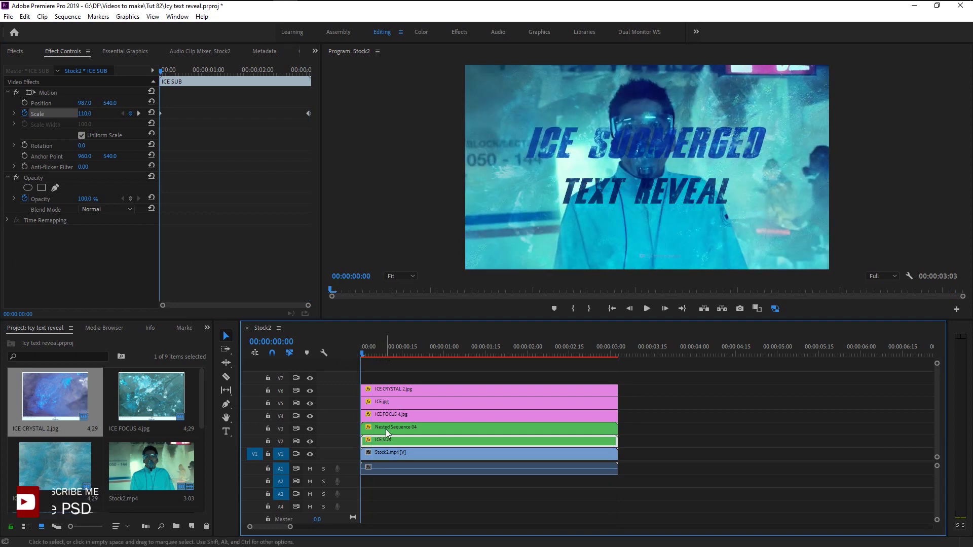
left_click(385, 430)
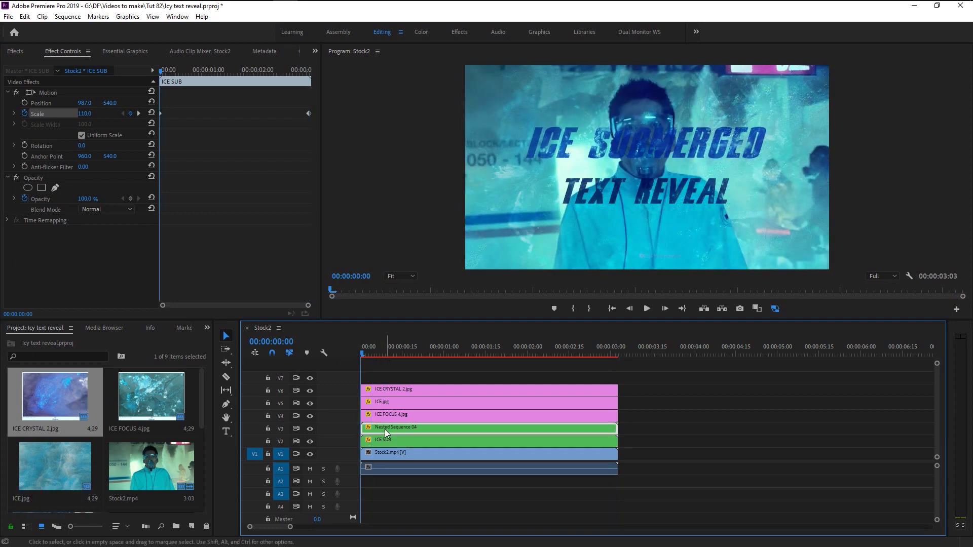
left_click(25, 113)
left_click(88, 113)
type("90")
key("Return")
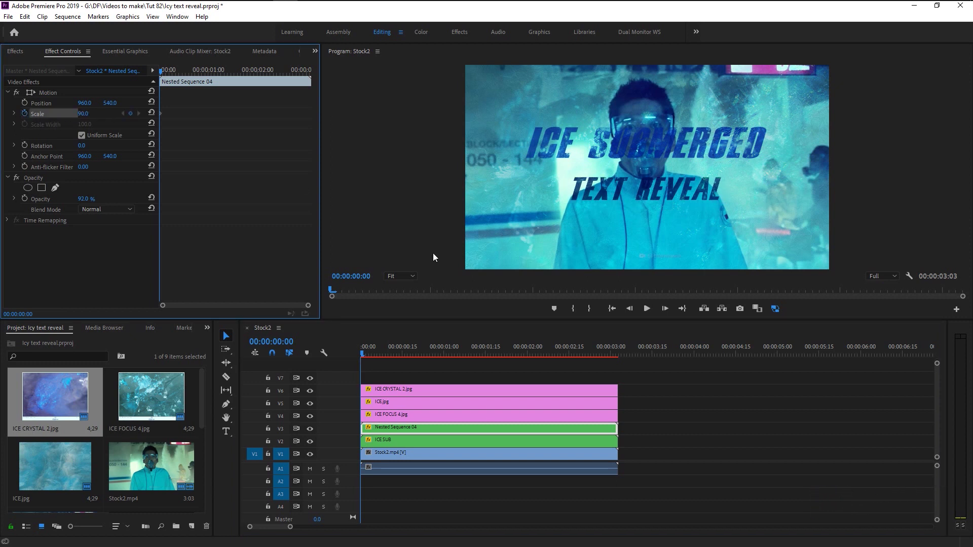
- Set the Nested Sequence 04 clip's scale to 100 at 00:00:03:02 as its ending keyframe
left_click(619, 354)
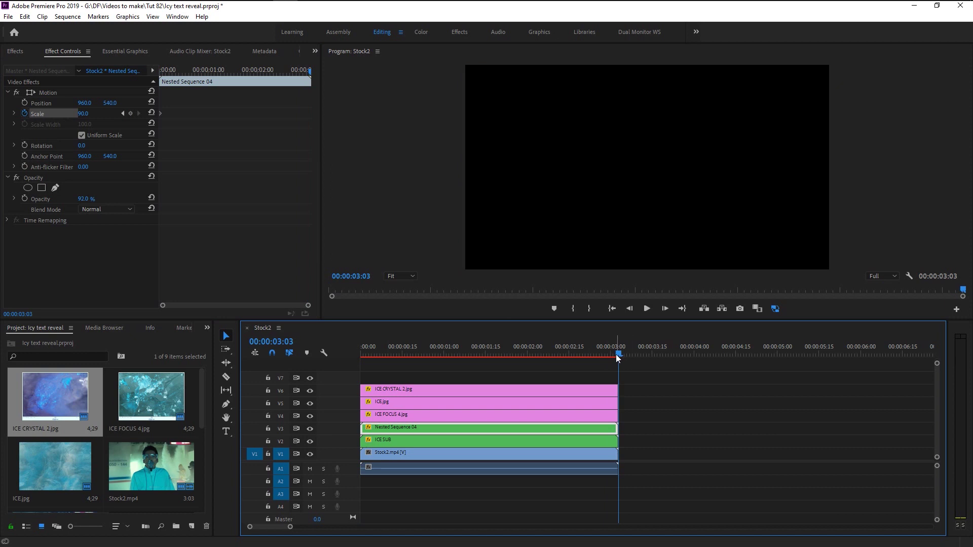
left_click(616, 355)
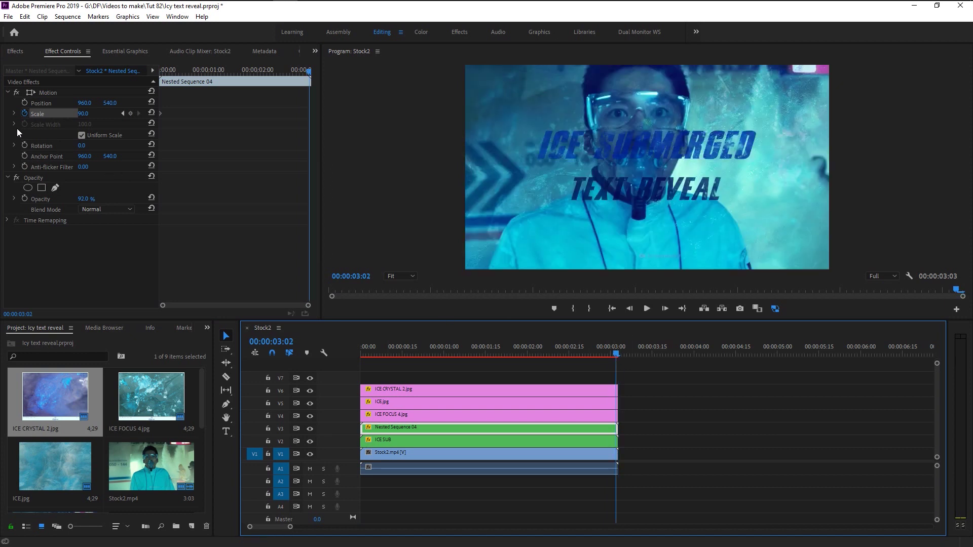
left_click(81, 114)
type("10")
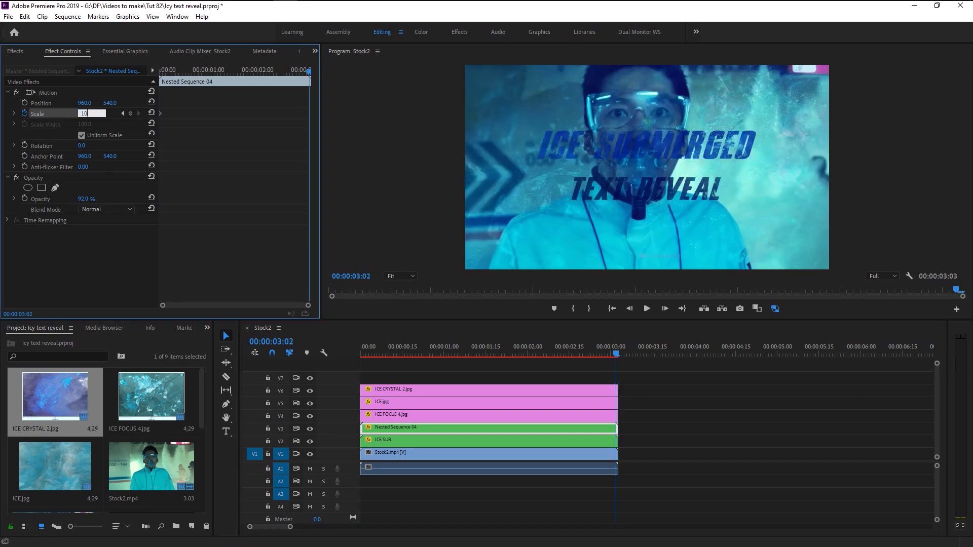
key("Return")
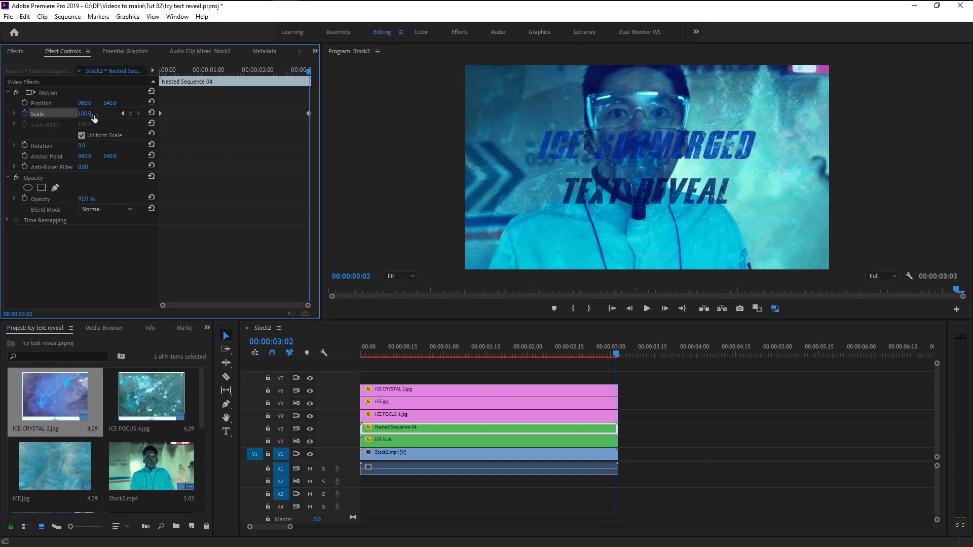
- Render the previews of the Stock2 sequence and play back the scale animation from the start
left_click_drag(379, 345, 316, 355)
left_click(455, 510)
key("Return")
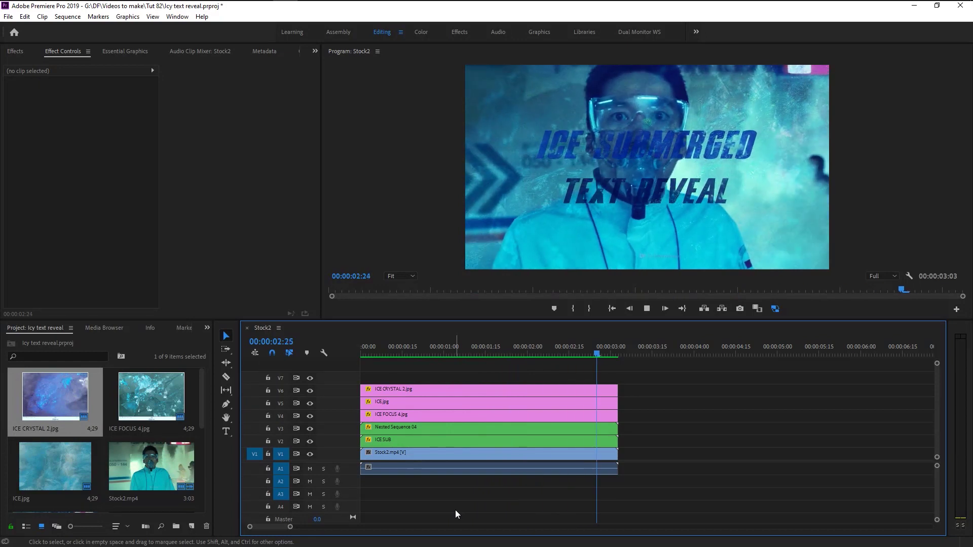
key("space")
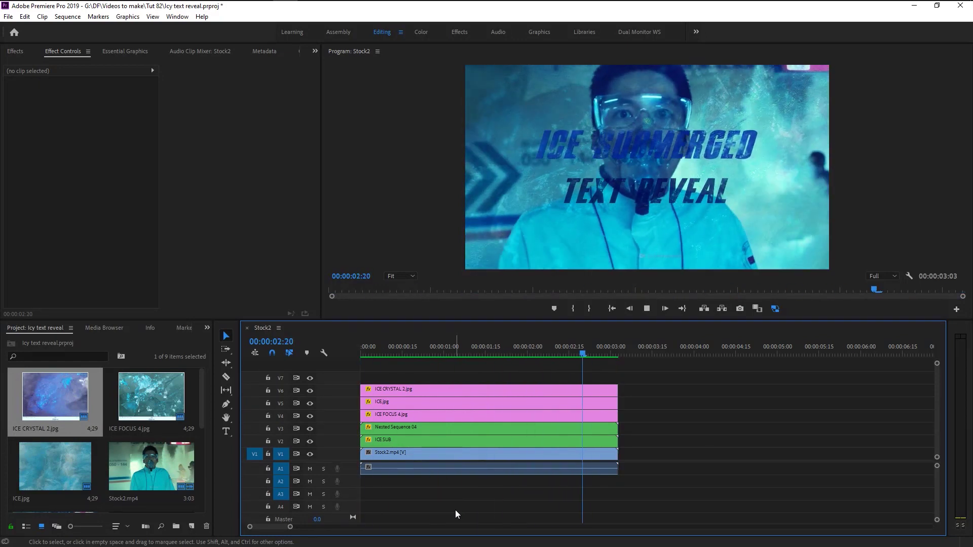
key("space")
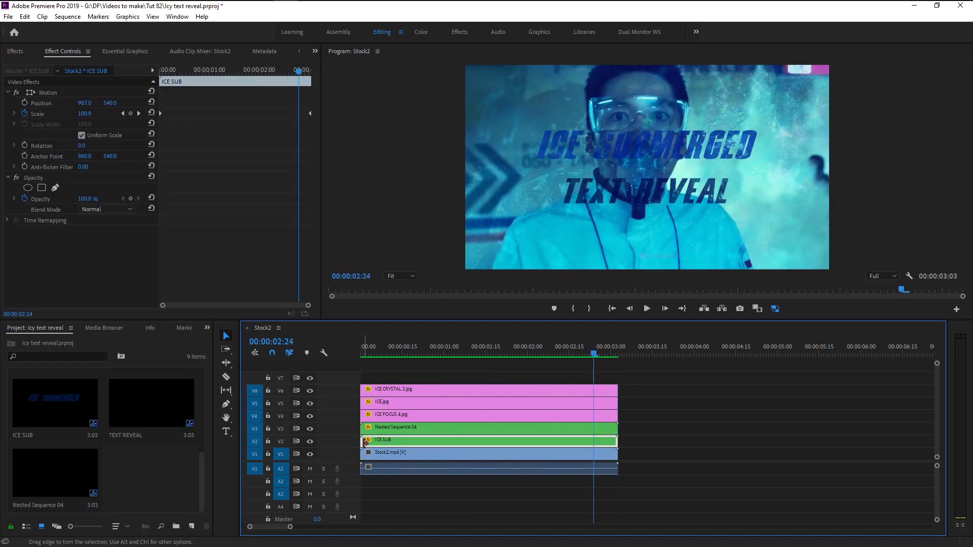
- Trim the starts of all clips on tracks V2 to V6 to about 00:00:00:15 and play the sequence from the beginning
left_click_drag(366, 442, 399, 390)
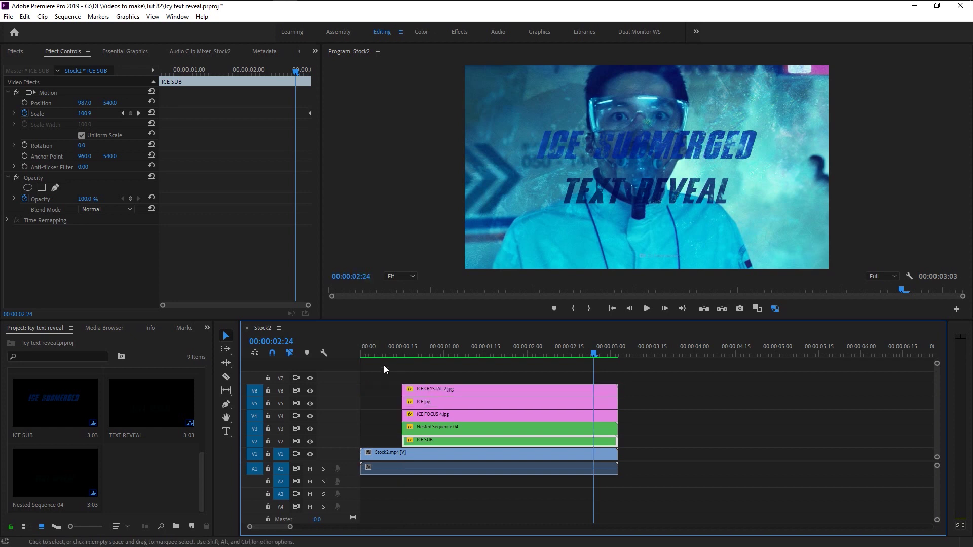
left_click_drag(374, 351, 336, 352)
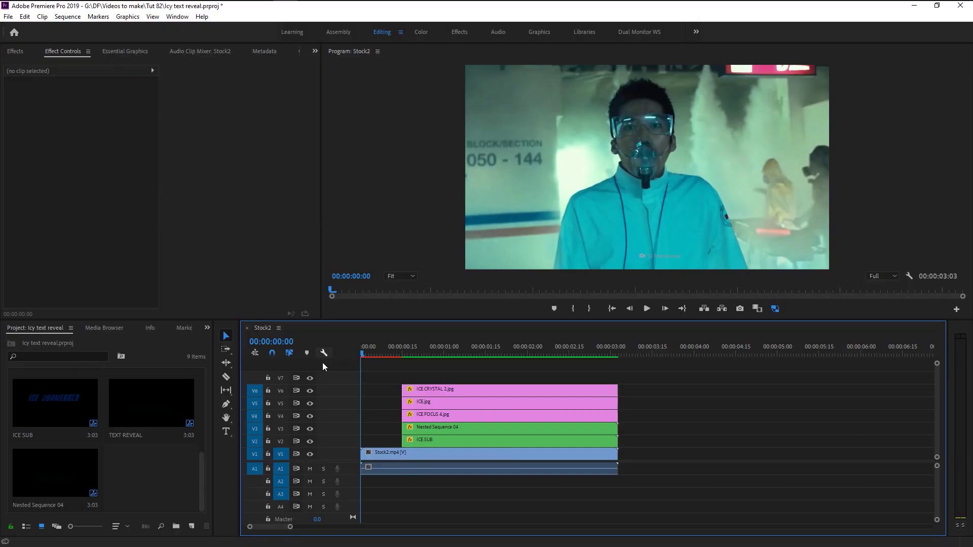
key("space")
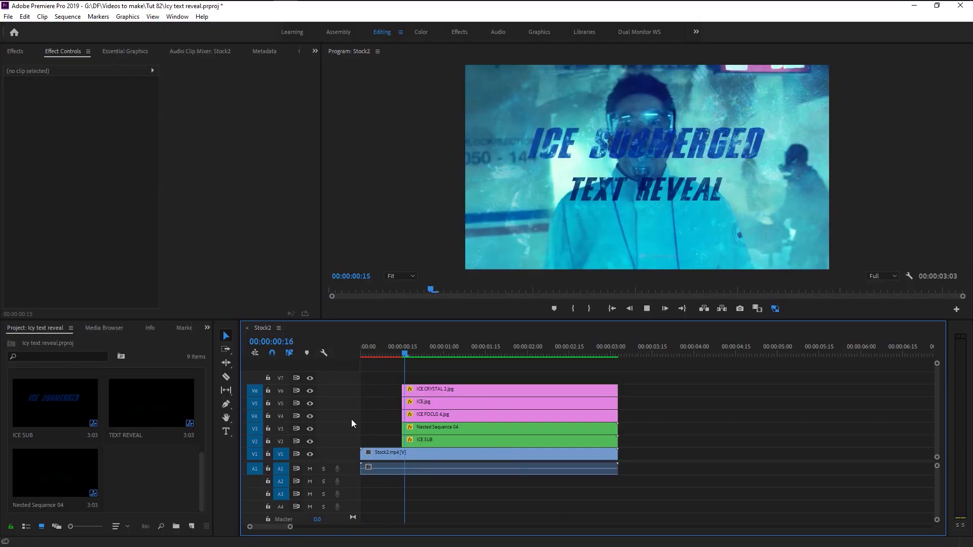